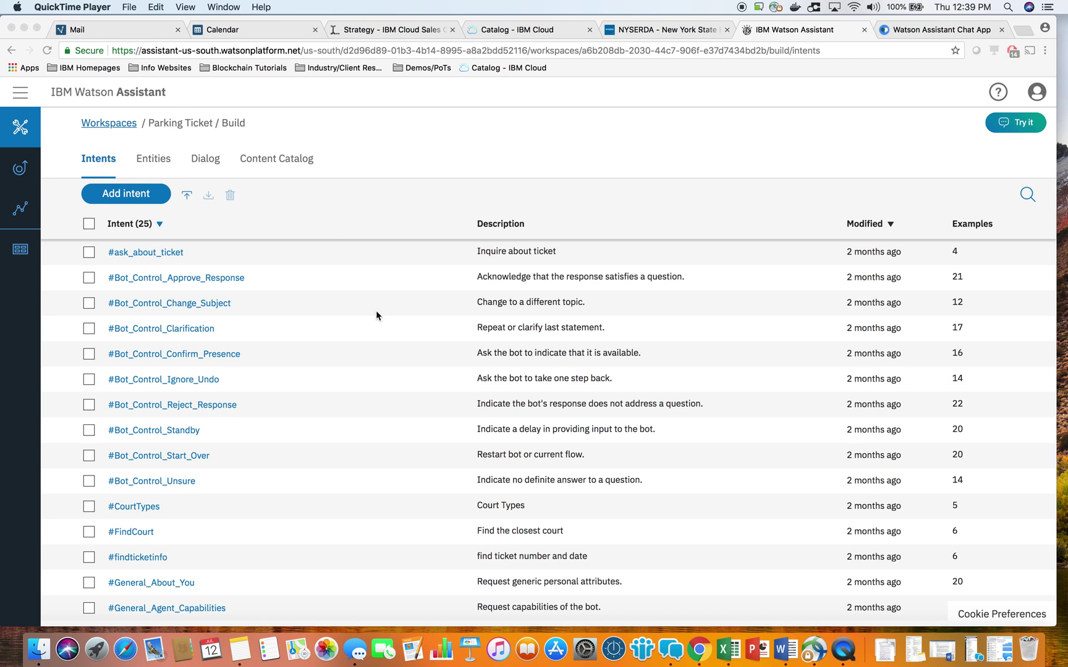
Bring the browser forward and open the Parking Ticket workspace's Entities list.
{"action": "scroll", "coordinate": [298, 448], "scroll_direction": "down", "scroll_amount": 1}
{"action": "scroll", "coordinate": [296, 450], "scroll_direction": "up", "scroll_amount": 1}
{"action": "scroll", "coordinate": [240, 433], "scroll_direction": "down", "scroll_amount": 3}
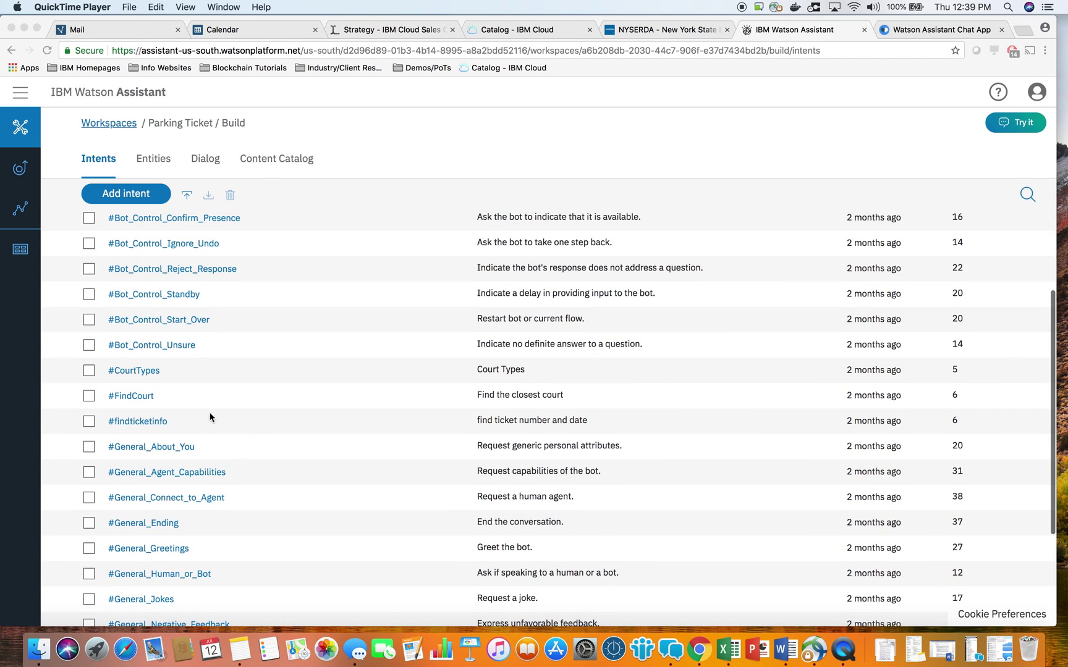
{"action": "scroll", "coordinate": [185, 368], "scroll_direction": "up", "scroll_amount": 3}
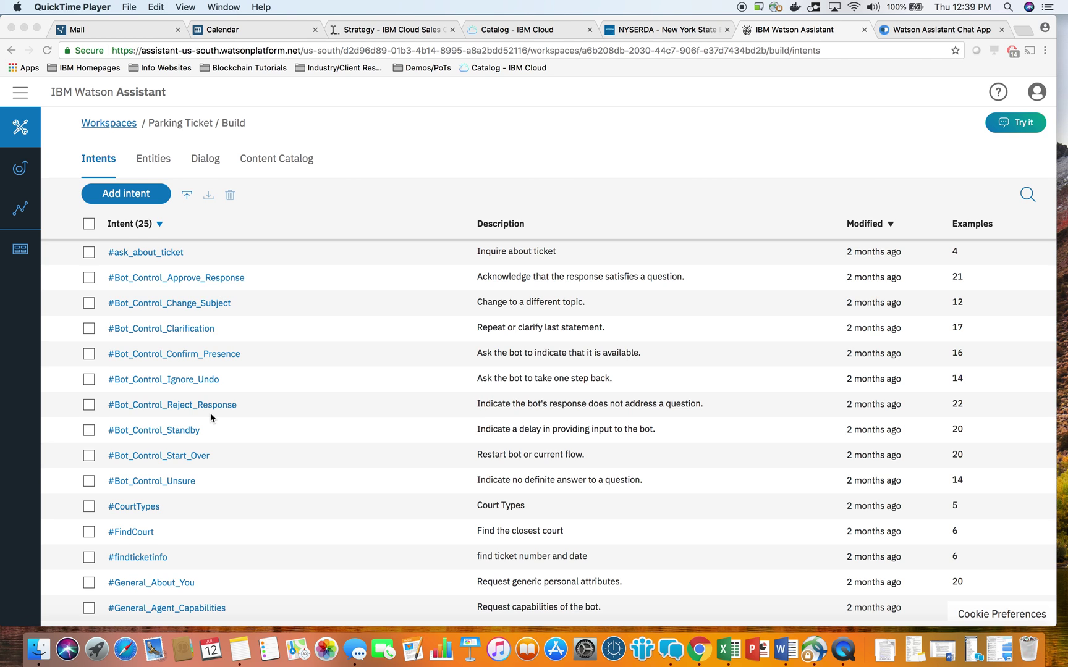
{"action": "scroll", "coordinate": [210, 412], "scroll_direction": "down", "scroll_amount": 4}
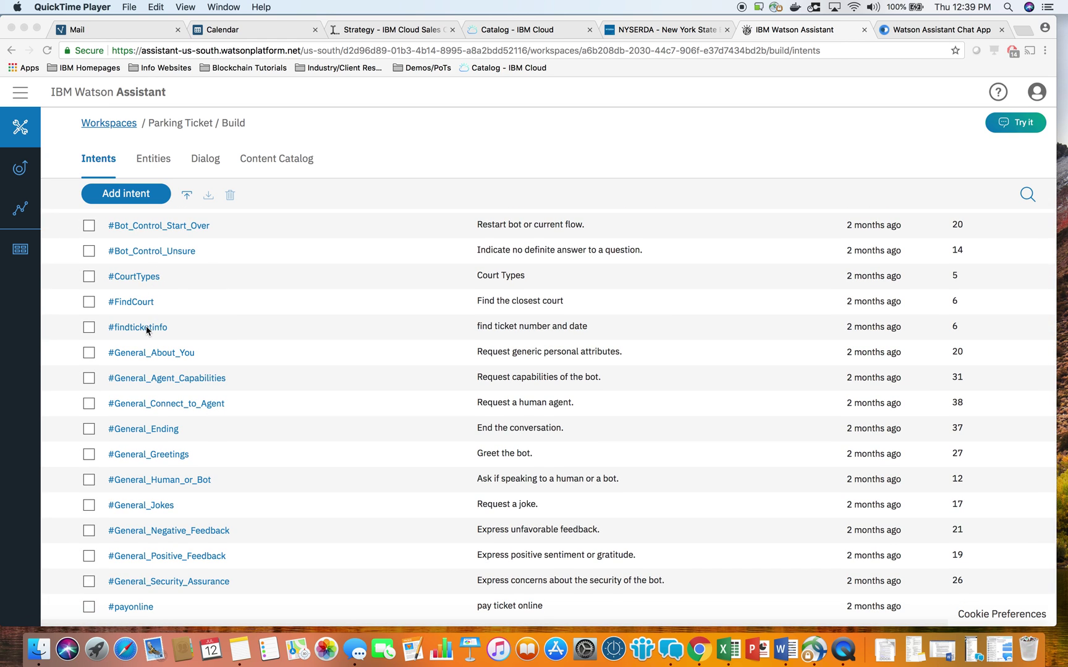
{"action": "scroll", "coordinate": [218, 412], "scroll_direction": "down", "scroll_amount": 2}
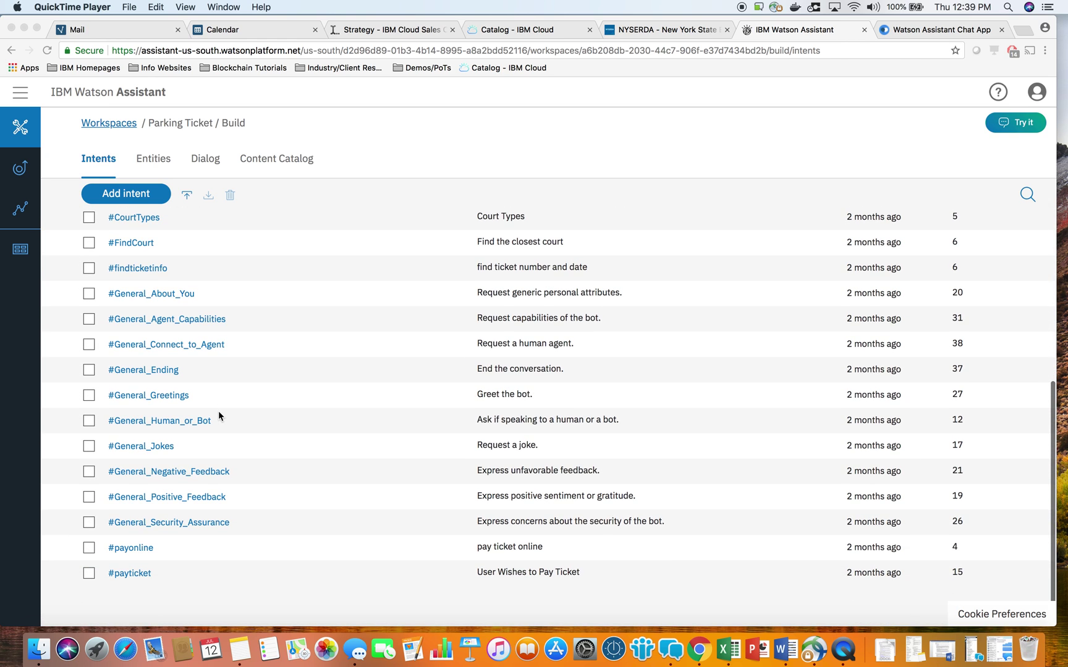
{"action": "scroll", "coordinate": [248, 441], "scroll_direction": "up", "scroll_amount": 6}
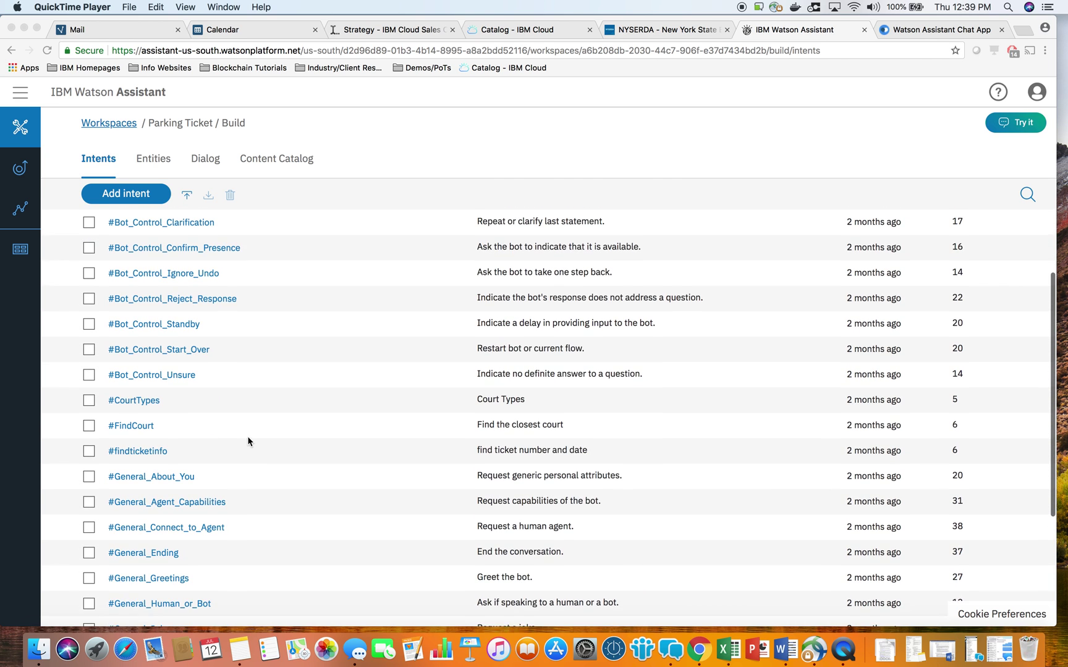
{"action": "scroll", "coordinate": [248, 441], "scroll_direction": "down", "scroll_amount": 6}
{"action": "scroll", "coordinate": [248, 441], "scroll_direction": "up", "scroll_amount": 8}
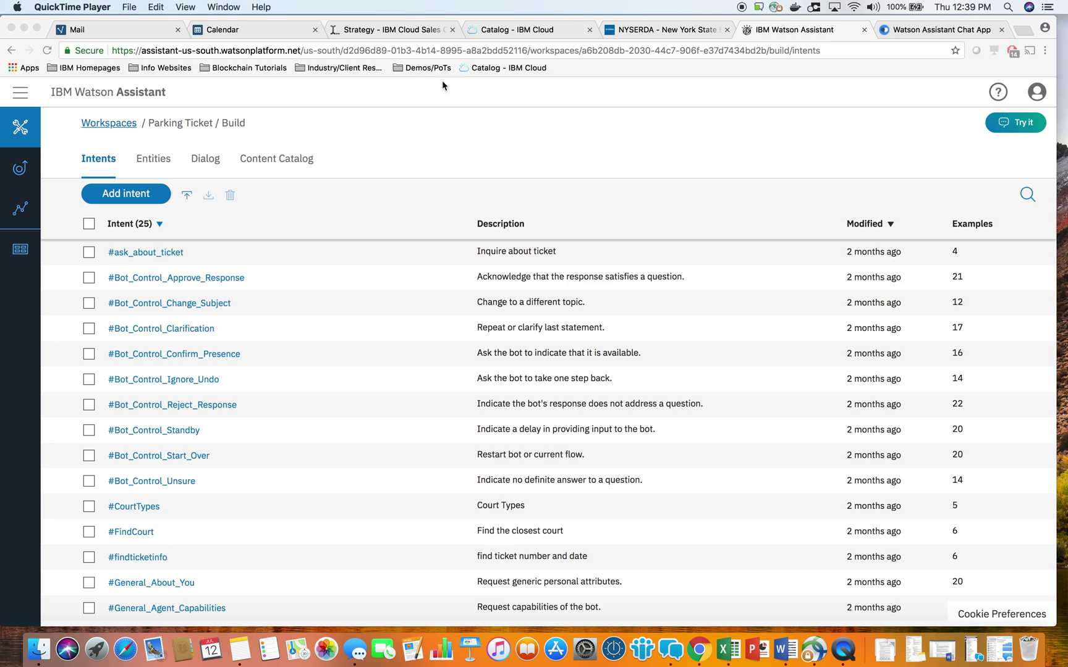
{"action": "left_click", "coordinate": [148, 148]}
{"action": "left_click", "coordinate": [141, 168]}
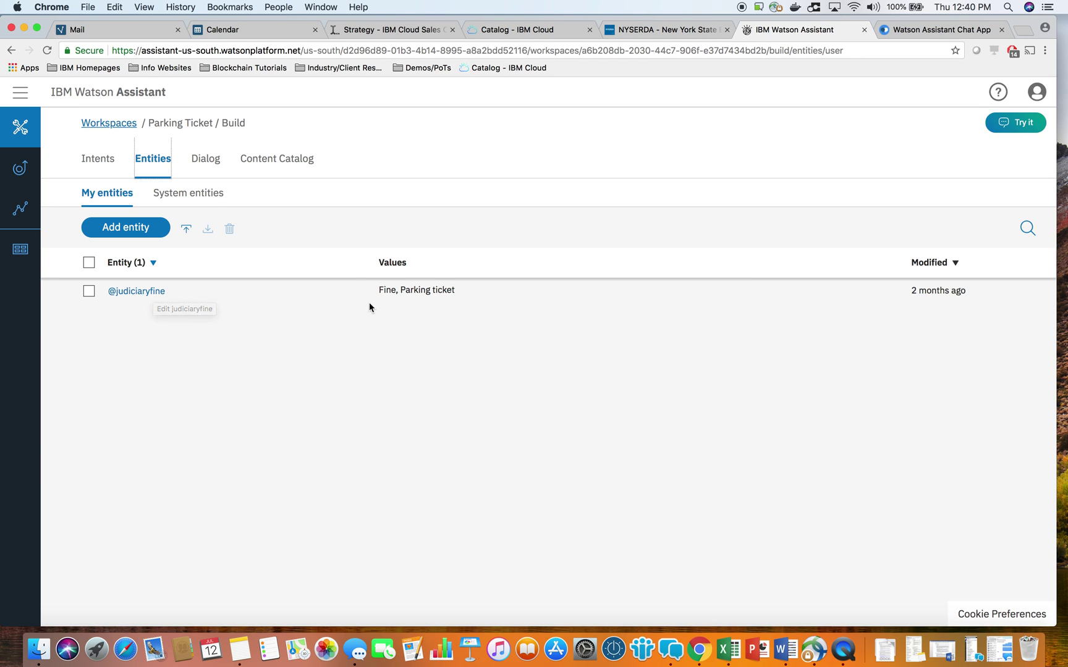
{"action": "left_click_drag", "start_coordinate": [383, 289], "coordinate": [458, 294]}
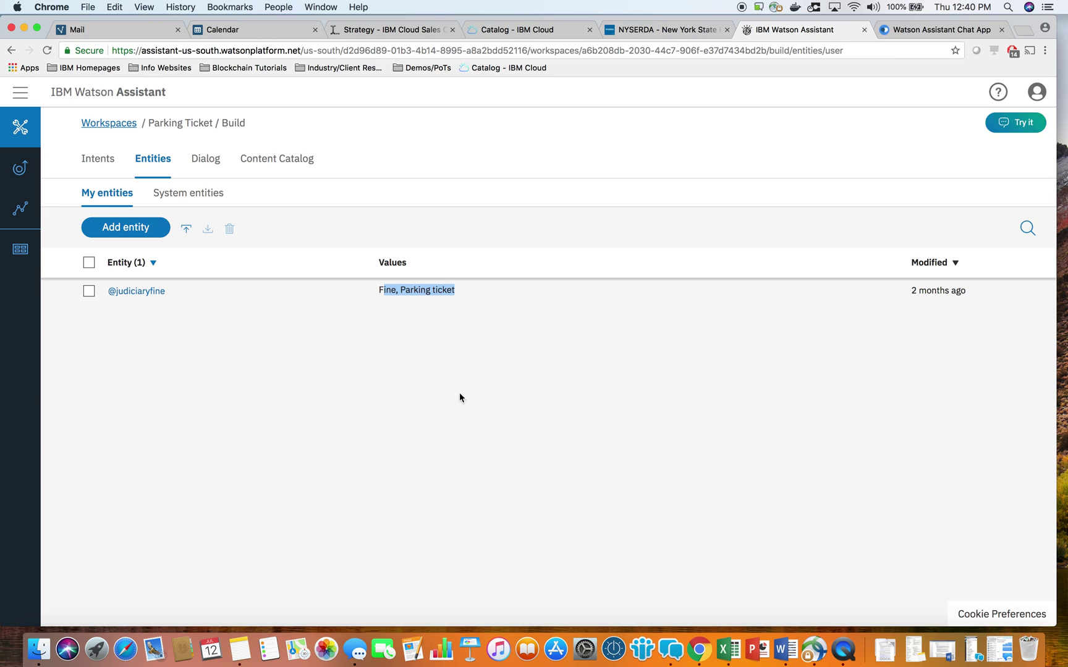
{"action": "left_click", "coordinate": [327, 500]}
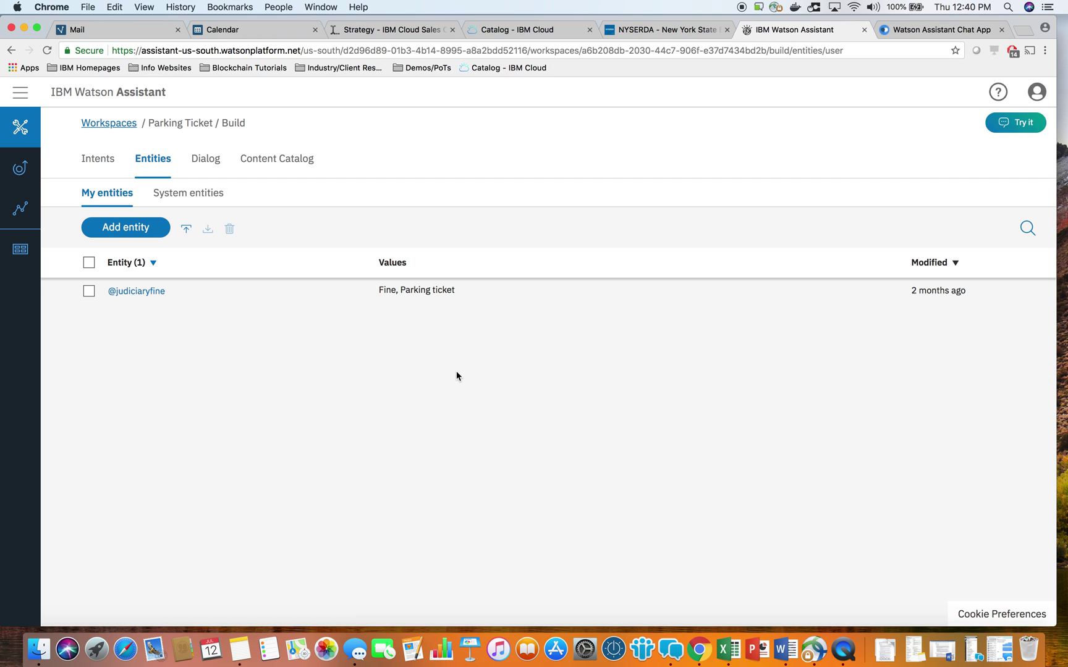
{"action": "left_click", "coordinate": [205, 158]}
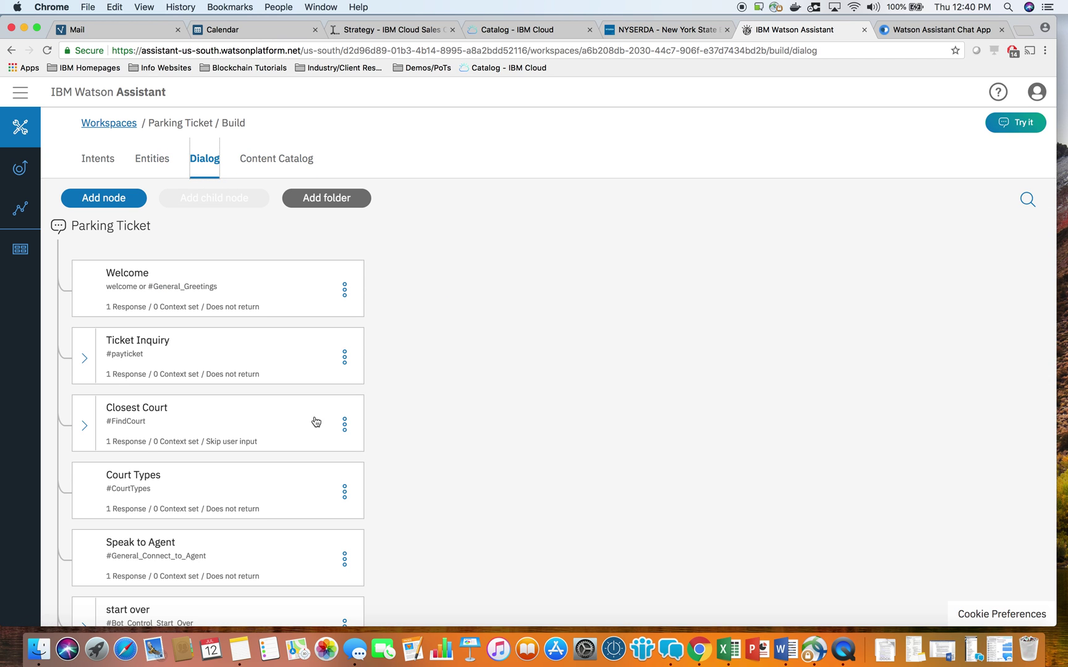
Expand the Closest Court, Ticket Inquiry and Send to municipality dialog nodes.
{"action": "scroll", "coordinate": [314, 420], "scroll_direction": "down", "scroll_amount": 5}
{"action": "scroll", "coordinate": [314, 420], "scroll_direction": "up", "scroll_amount": 3}
{"action": "scroll", "coordinate": [315, 420], "scroll_direction": "up", "scroll_amount": 3}
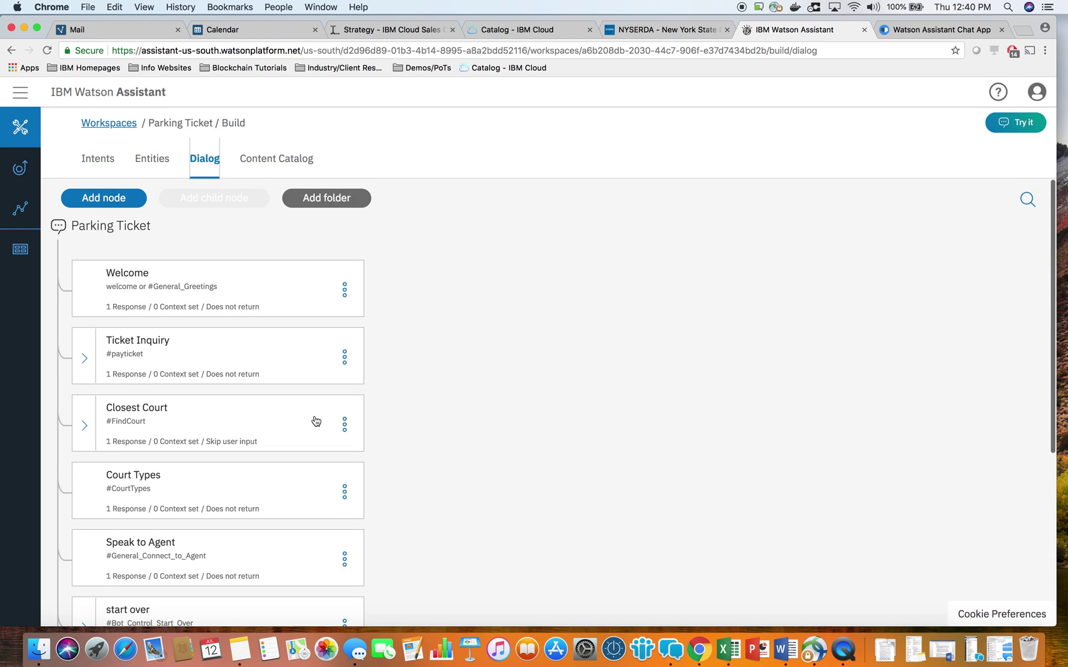
{"action": "scroll", "coordinate": [316, 420], "scroll_direction": "down", "scroll_amount": 2}
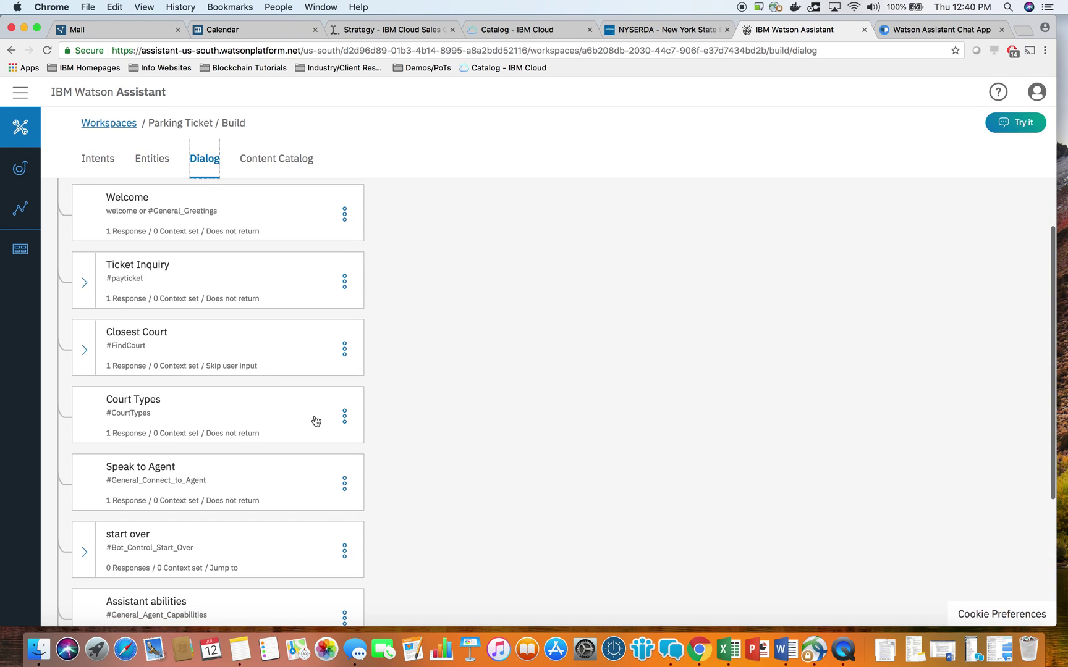
{"action": "left_click", "coordinate": [84, 351]}
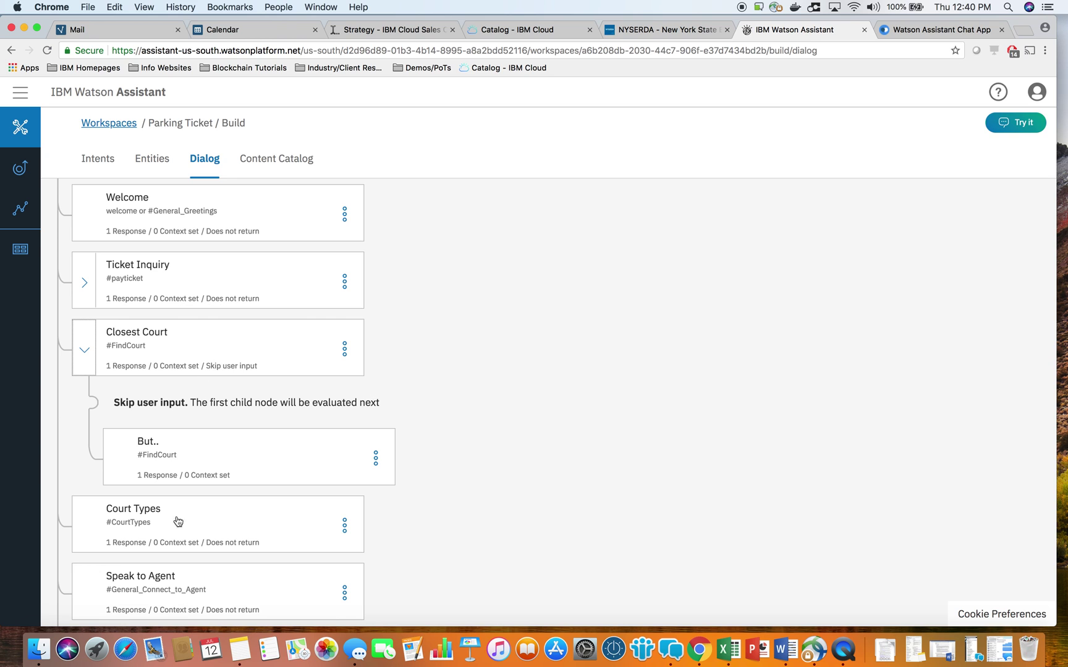
{"action": "left_click", "coordinate": [90, 287]}
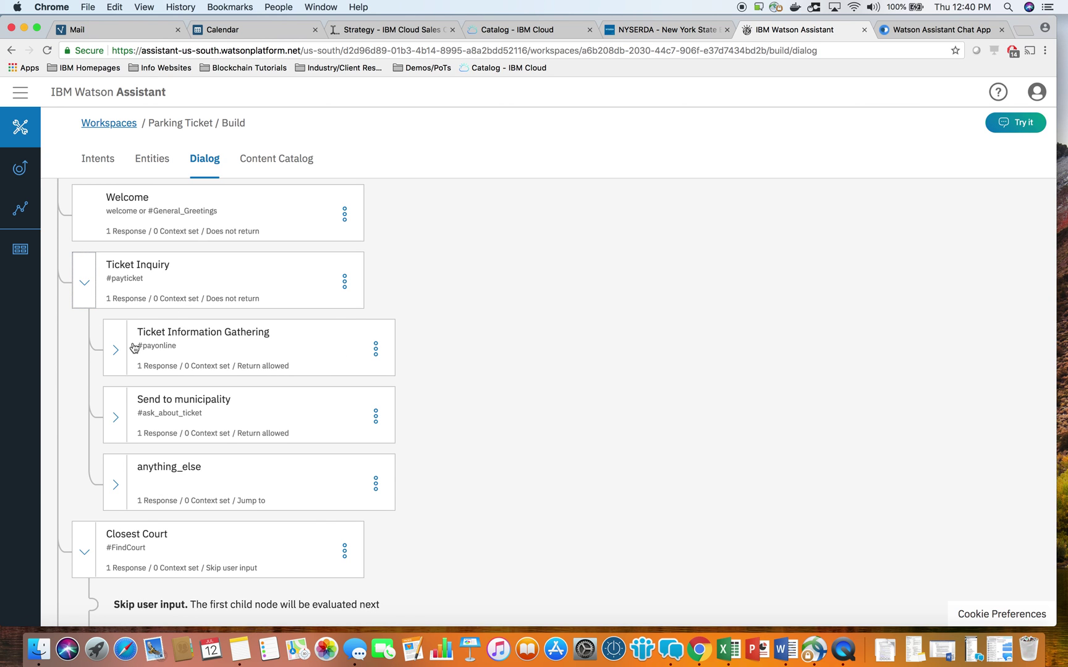
{"action": "left_click", "coordinate": [123, 416]}
Expand Ticket Information Gathering and Ticket info confirmation, then open the Try it panel.
{"action": "scroll", "coordinate": [298, 470], "scroll_direction": "down", "scroll_amount": 3}
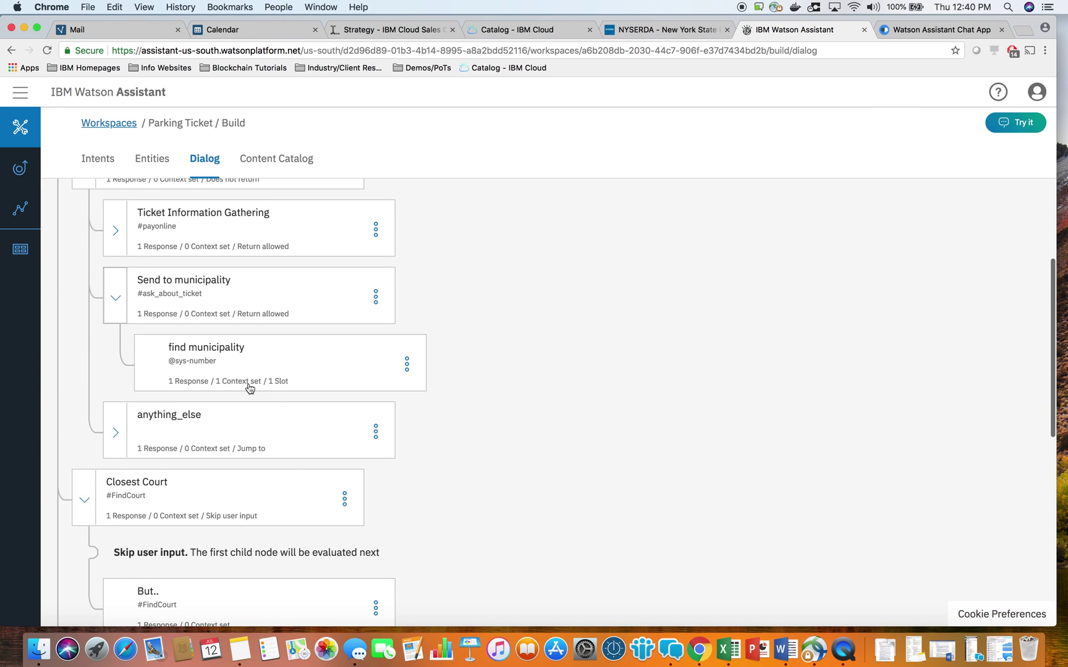
{"action": "scroll", "coordinate": [247, 386], "scroll_direction": "up", "scroll_amount": 3}
{"action": "left_click", "coordinate": [118, 338]}
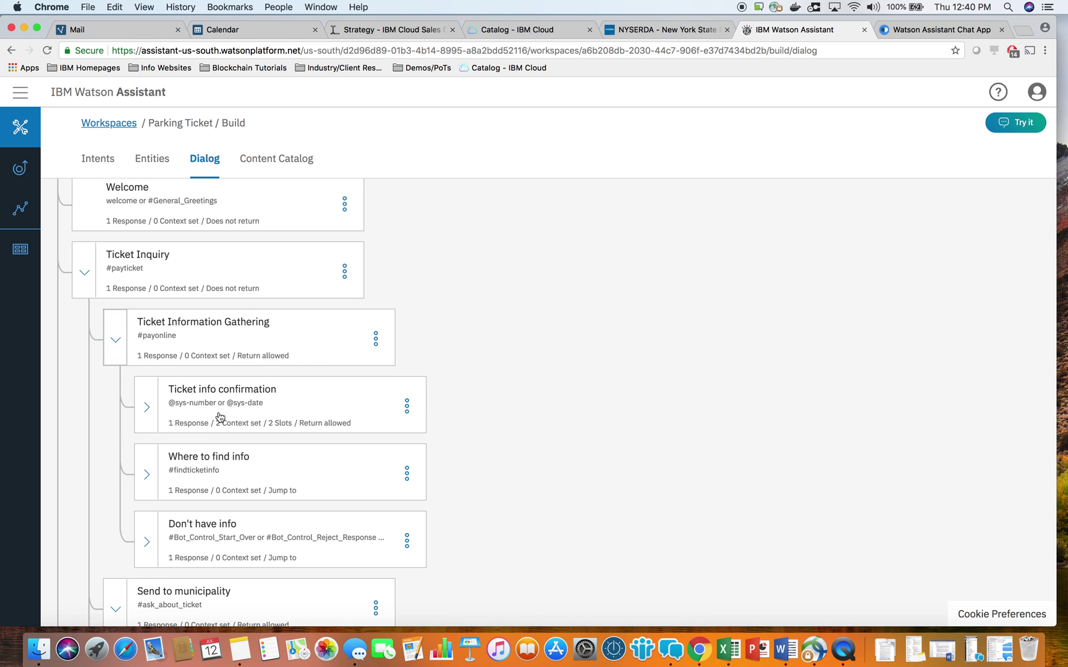
{"action": "left_click", "coordinate": [149, 408]}
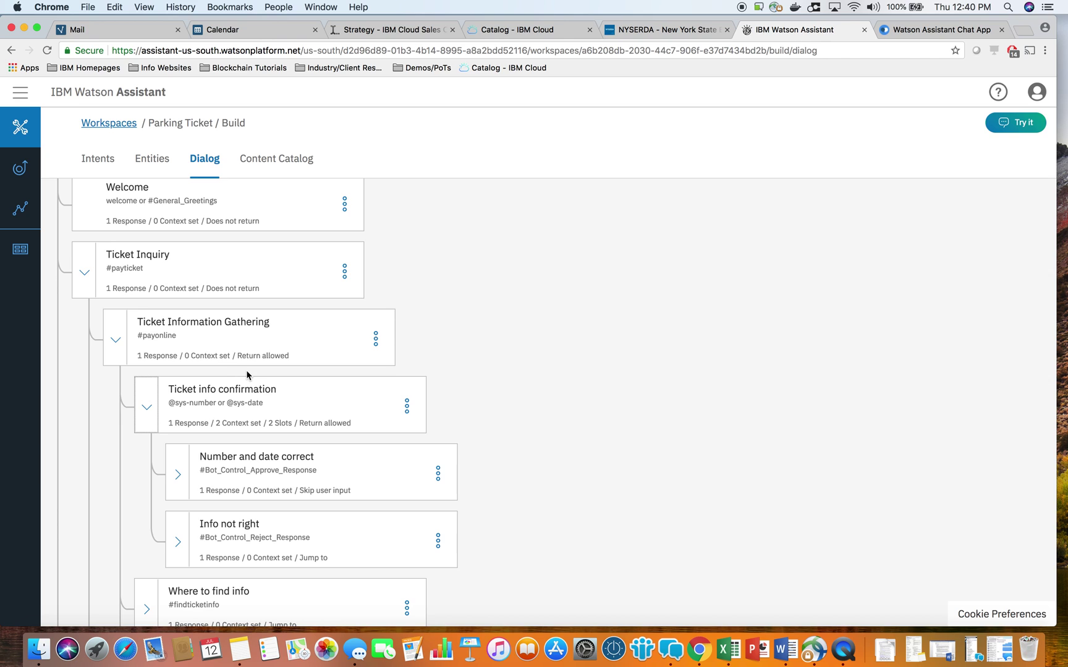
{"action": "scroll", "coordinate": [235, 368], "scroll_direction": "up", "scroll_amount": 3}
{"action": "left_click", "coordinate": [1030, 127]}
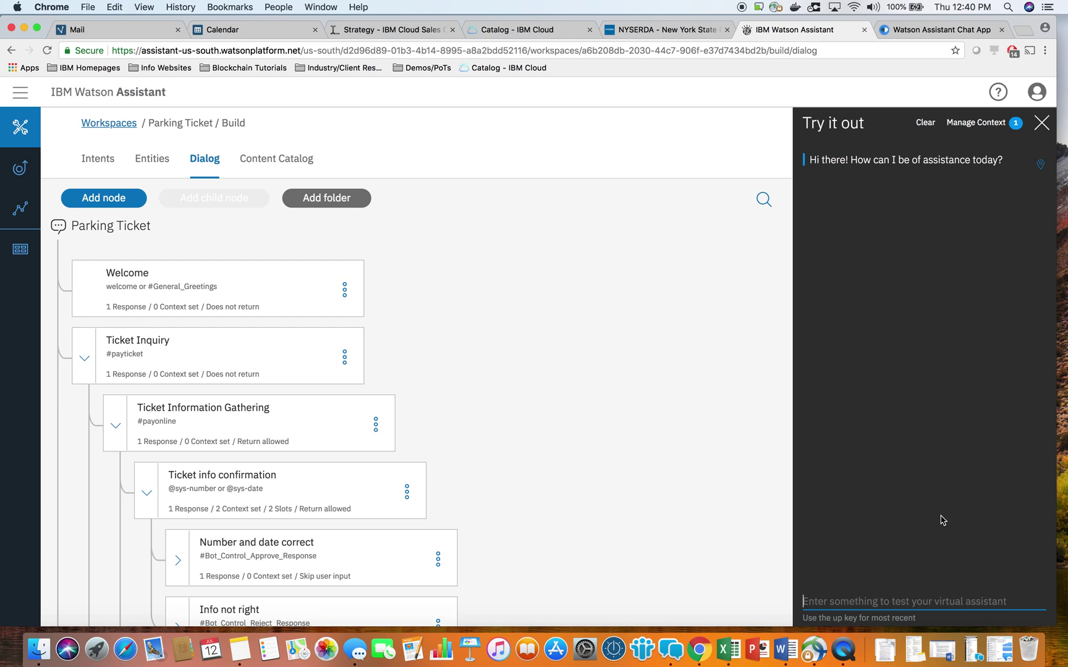
Send 'pay ticket' in Try it out and check it is matched to #payticket.
{"action": "type", "text": "pay ticket"}
{"action": "key", "text": "Return"}
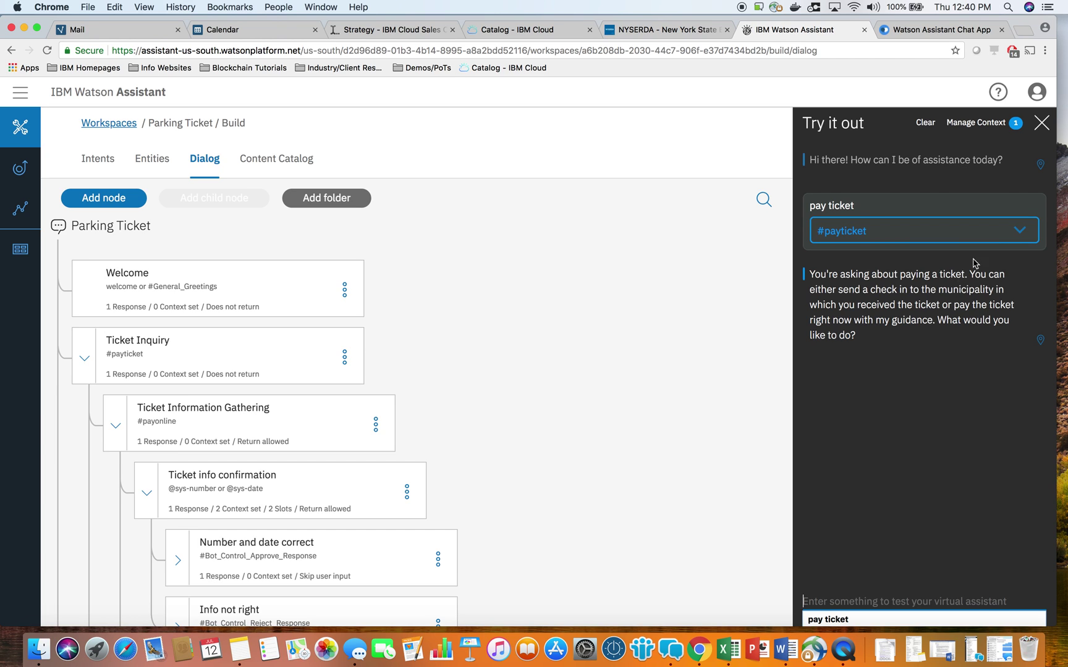
{"action": "left_click", "coordinate": [1028, 231]}
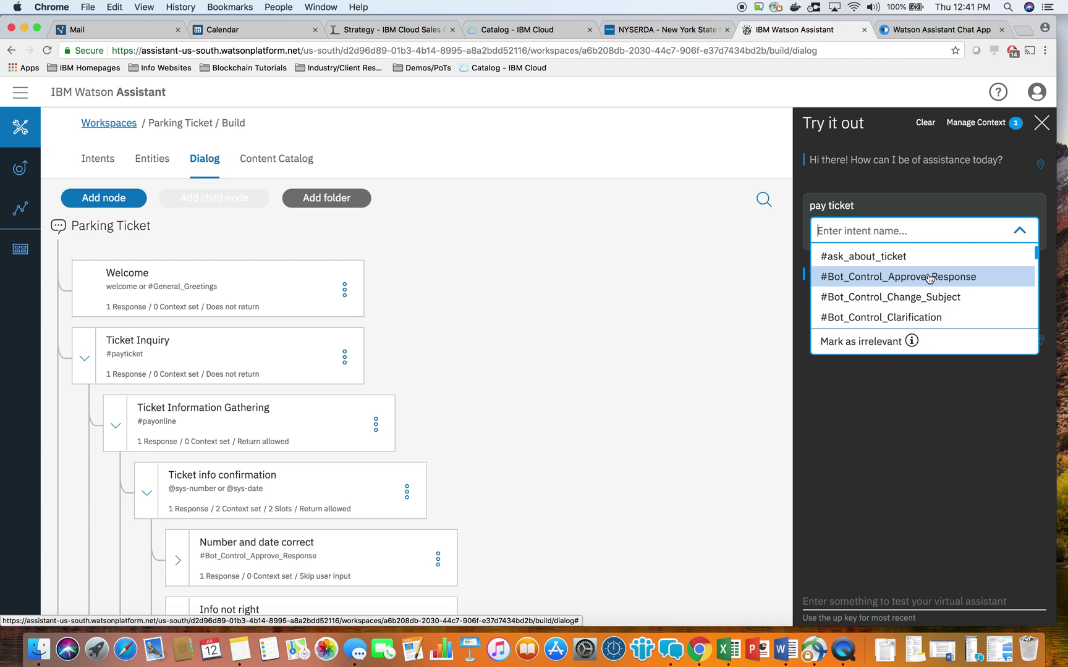
{"action": "left_click", "coordinate": [1021, 230]}
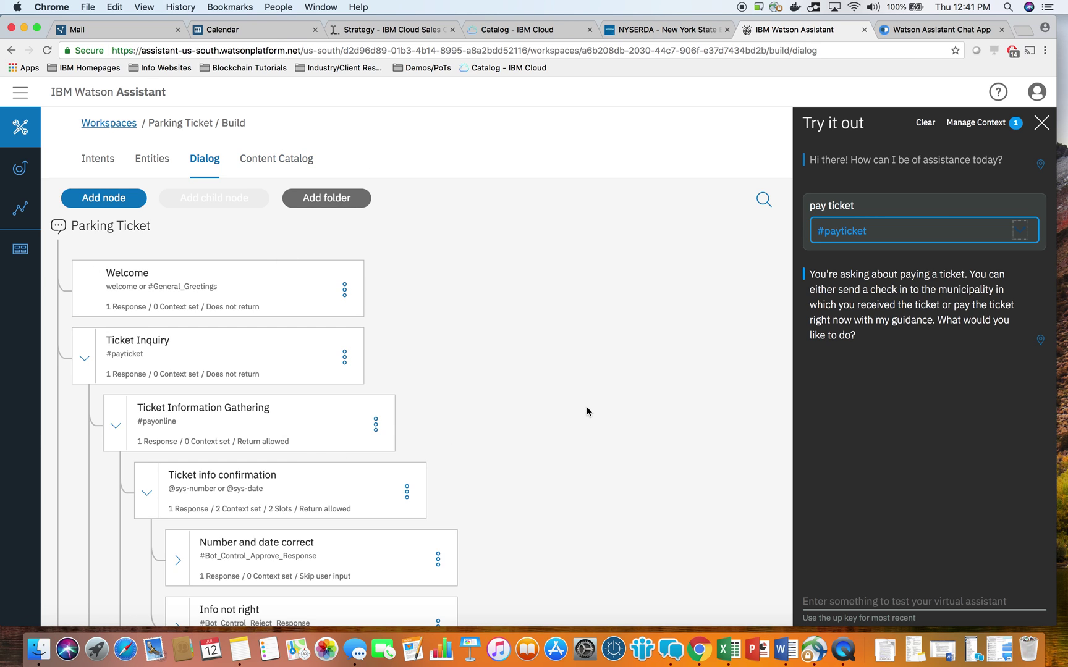
In the demo chat app, ask the bot 'what can you do'.
{"action": "left_click", "coordinate": [959, 30]}
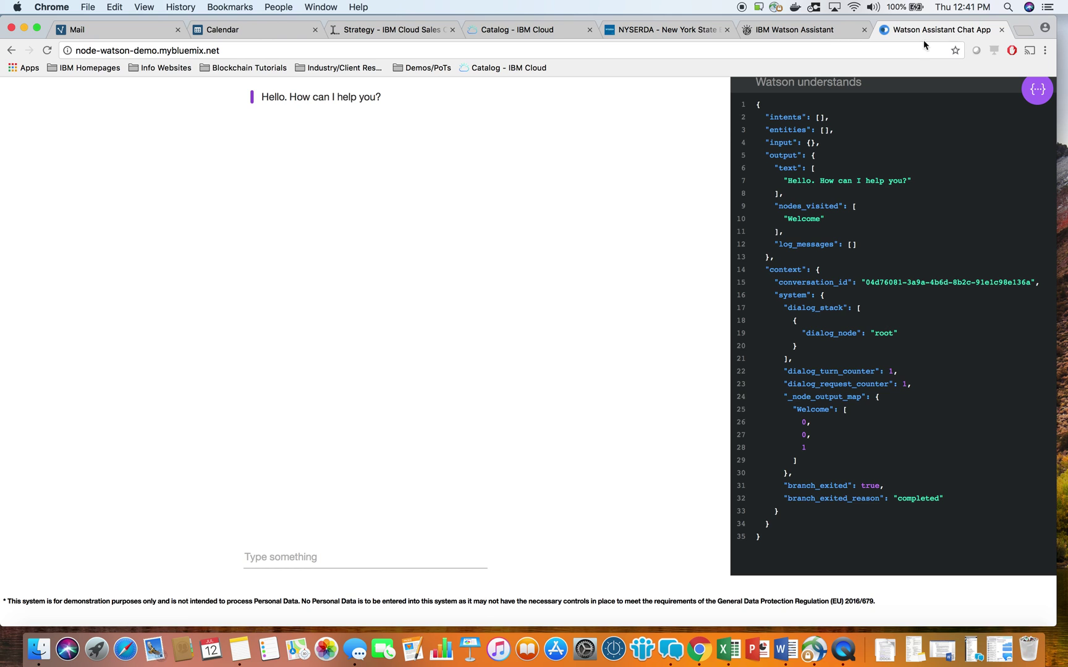
{"action": "scroll", "coordinate": [648, 187], "scroll_direction": "up", "scroll_amount": 1}
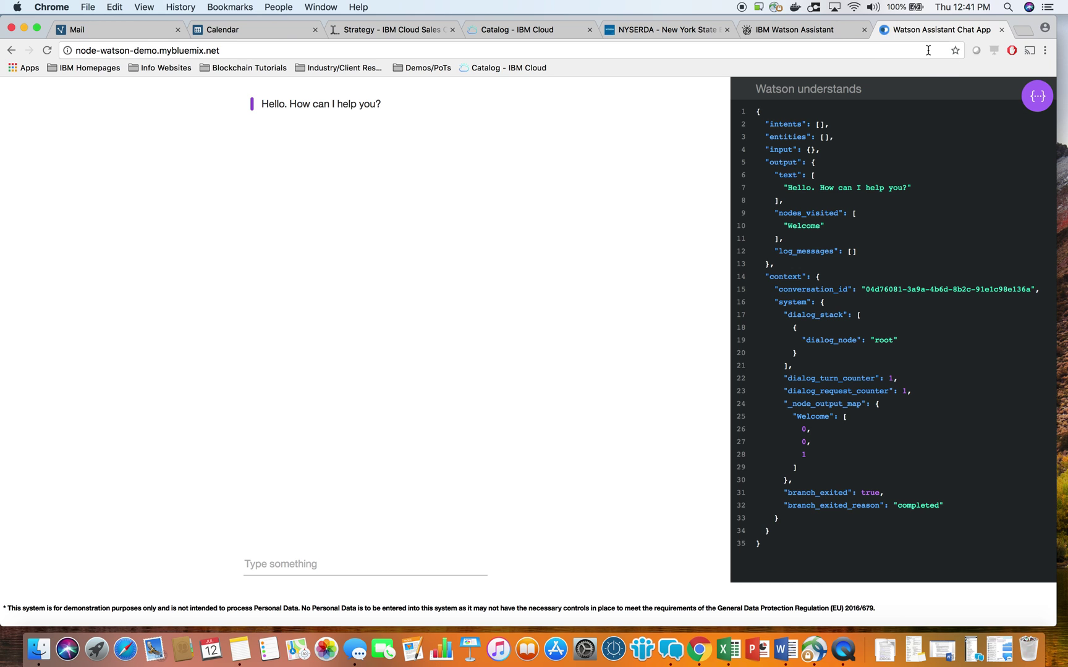
{"action": "scroll", "coordinate": [876, 488], "scroll_direction": "down", "scroll_amount": 1}
{"action": "scroll", "coordinate": [876, 488], "scroll_direction": "up", "scroll_amount": 1}
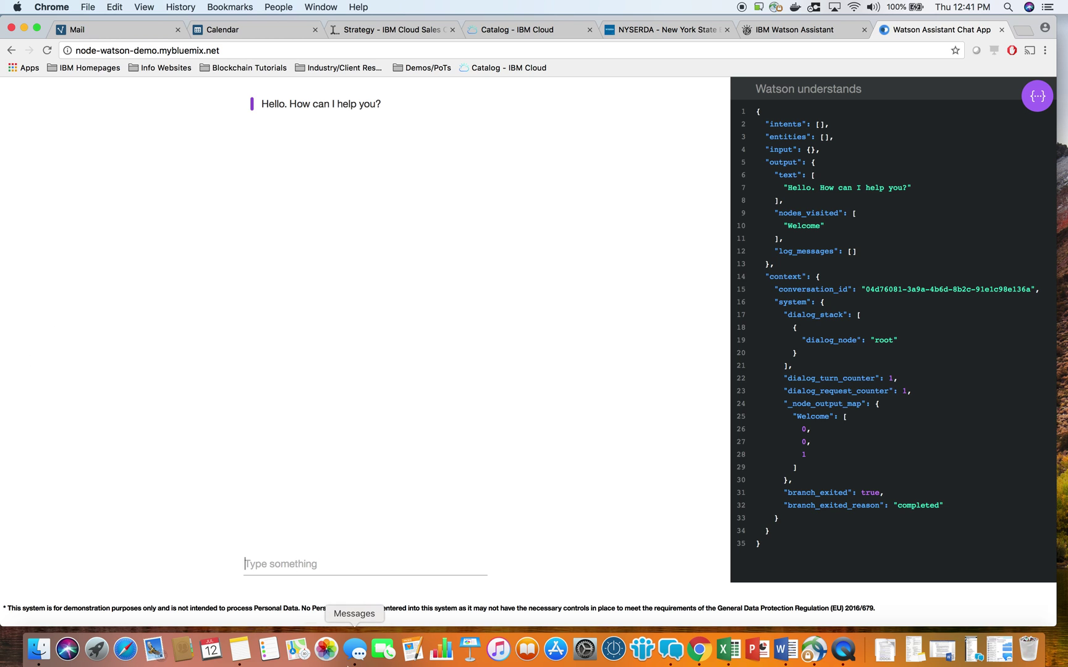
{"action": "type", "text": "what "}
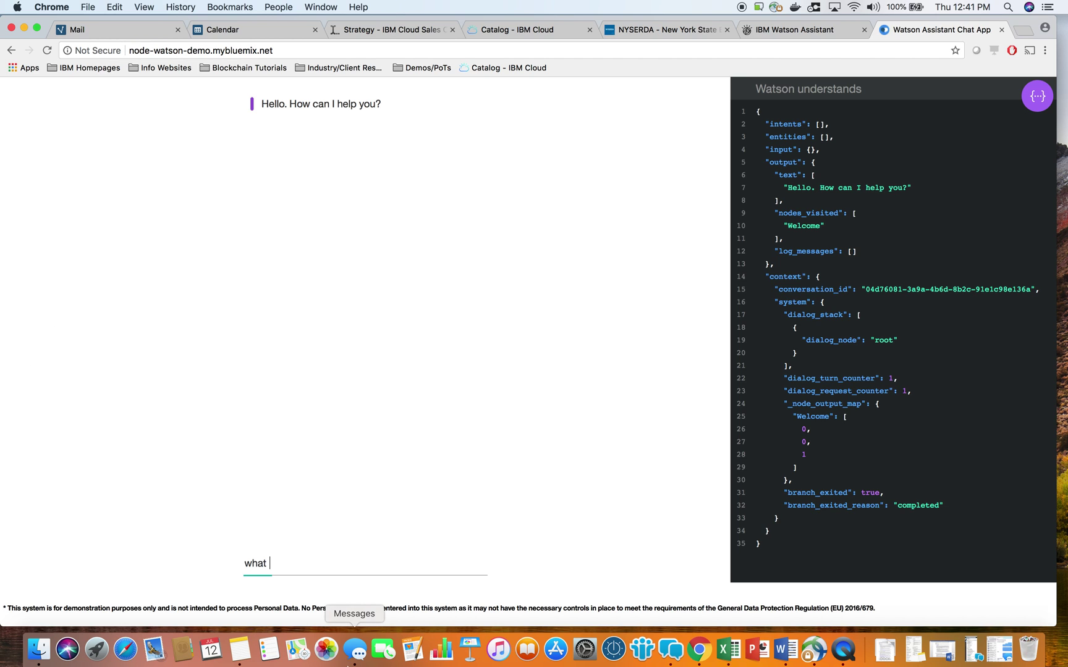
{"action": "type", "text": "can you do"}
{"action": "key", "text": "Return"}
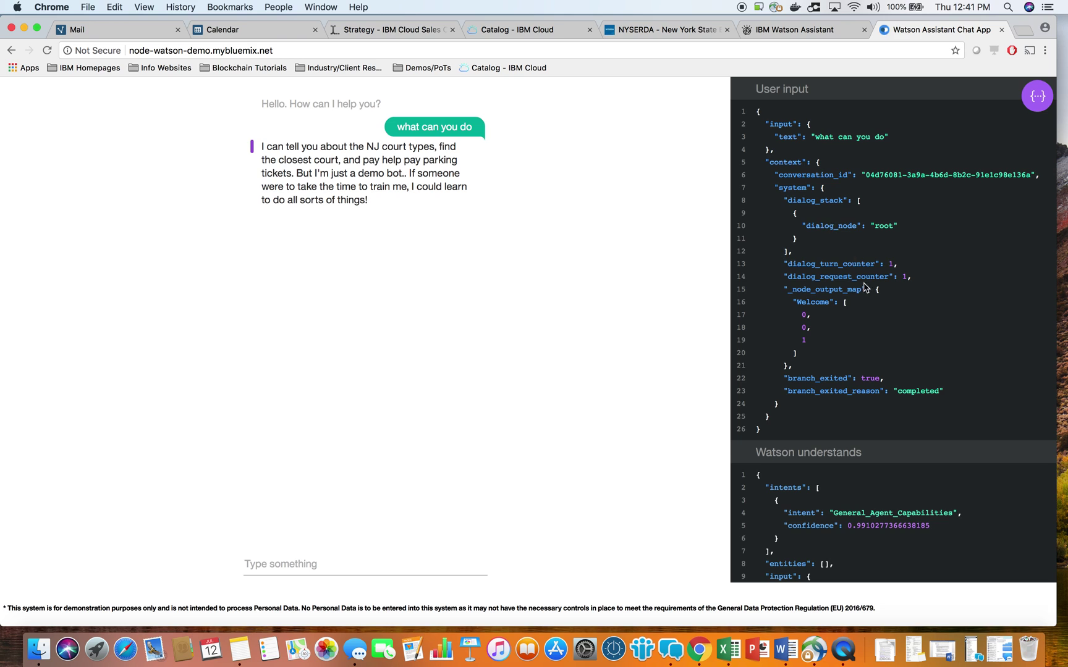
Inspect the JSON showing intent General_Agent_Capabilities at 0.99 confidence.
{"action": "scroll", "coordinate": [865, 288], "scroll_direction": "down", "scroll_amount": 5}
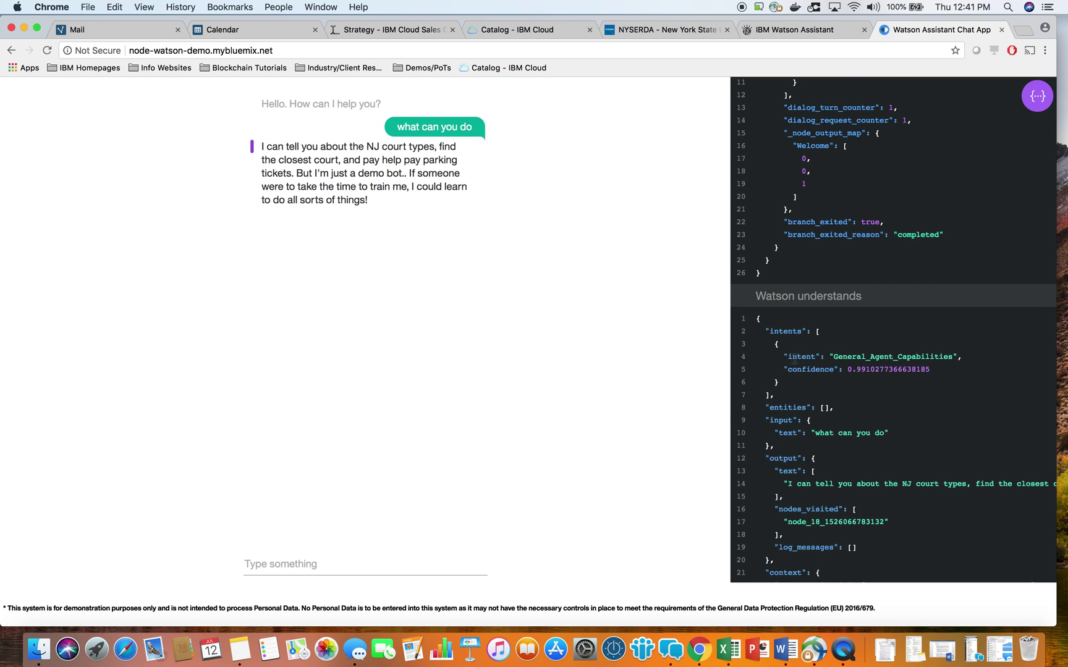
{"action": "left_click_drag", "start_coordinate": [792, 357], "coordinate": [937, 355]}
{"action": "left_click_drag", "start_coordinate": [812, 369], "coordinate": [916, 369]}
{"action": "left_click", "coordinate": [866, 374]}
{"action": "scroll", "coordinate": [869, 484], "scroll_direction": "down", "scroll_amount": 3}
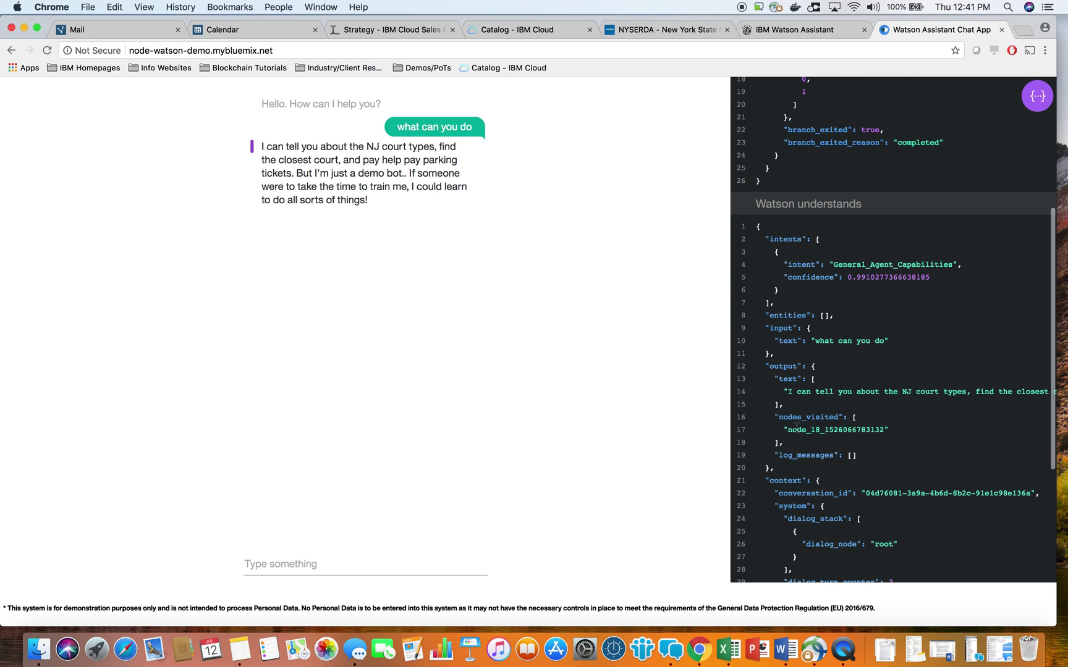
{"action": "scroll", "coordinate": [873, 442], "scroll_direction": "up", "scroll_amount": 7}
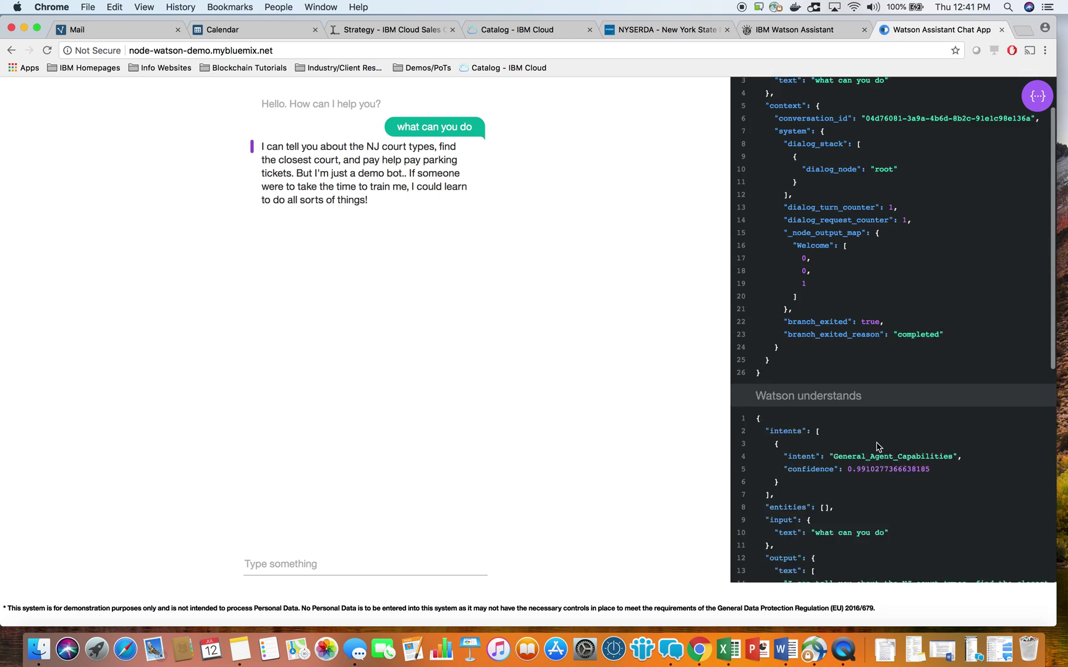
{"action": "left_click", "coordinate": [308, 561]}
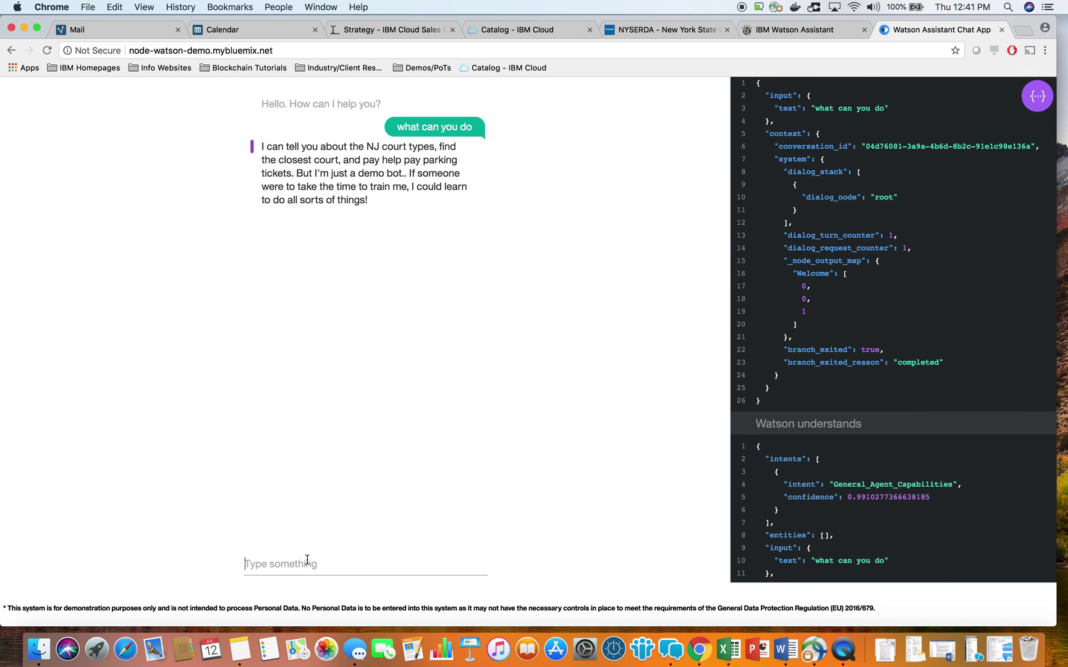
Ask the bot 'closest court to me'.
{"action": "type", "text": "closest court"}
{"action": "type", "text": "to me"}
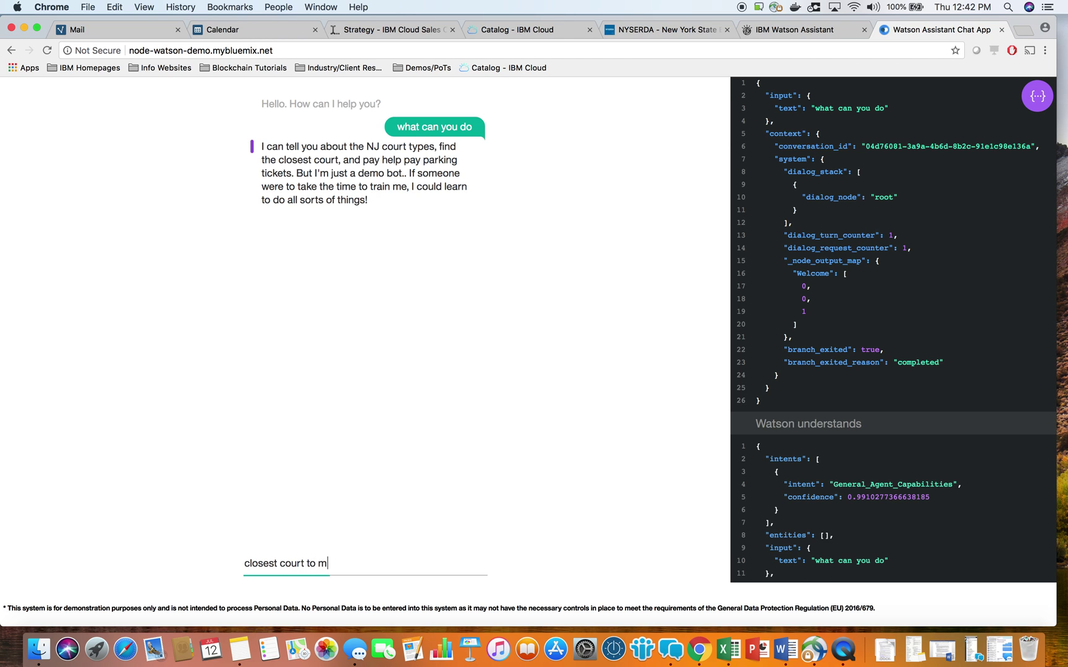
{"action": "key", "text": "Return"}
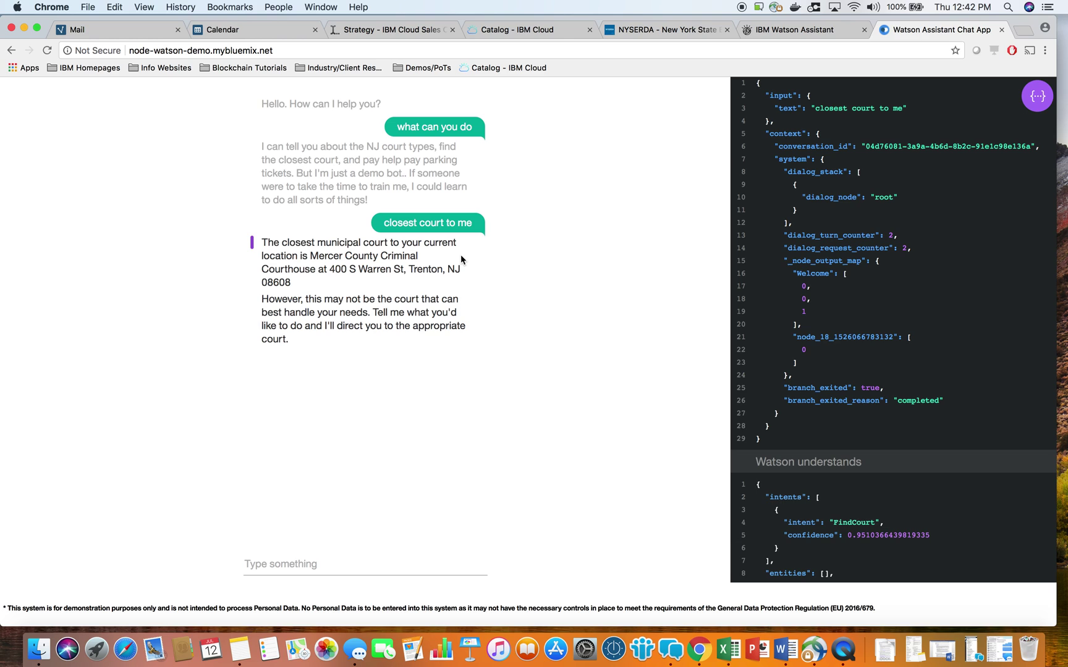
Review the reply's Mercer County Criminal Courthouse address and its follow-up paragraph.
{"action": "left_click_drag", "start_coordinate": [311, 256], "coordinate": [314, 285]}
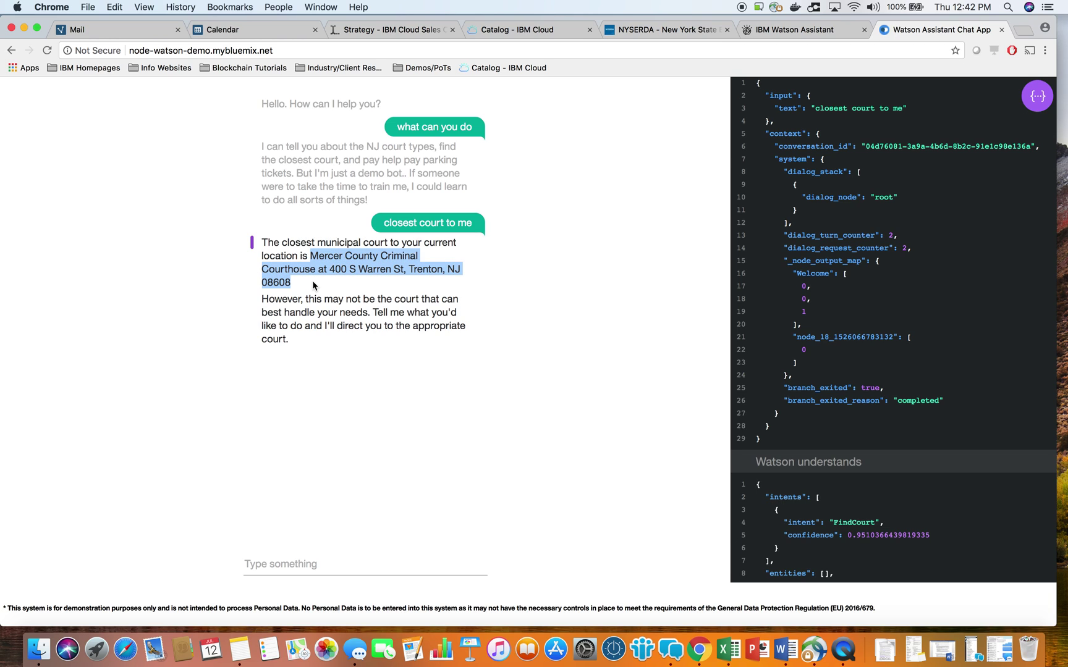
{"action": "left_click", "coordinate": [328, 271]}
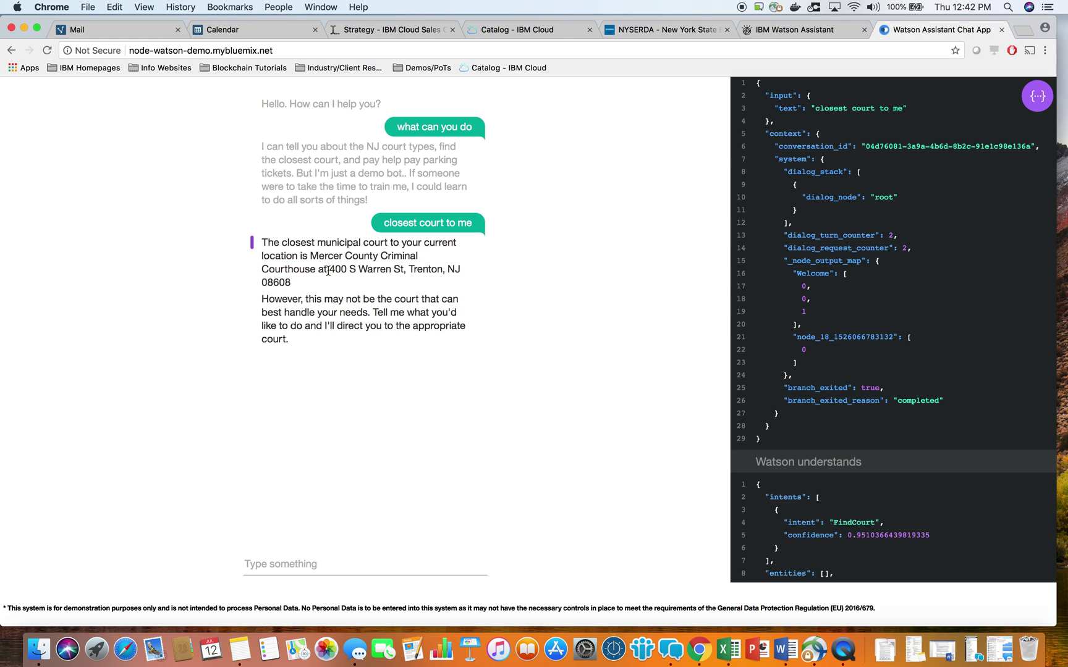
{"action": "left_click_drag", "start_coordinate": [307, 288], "coordinate": [311, 261]}
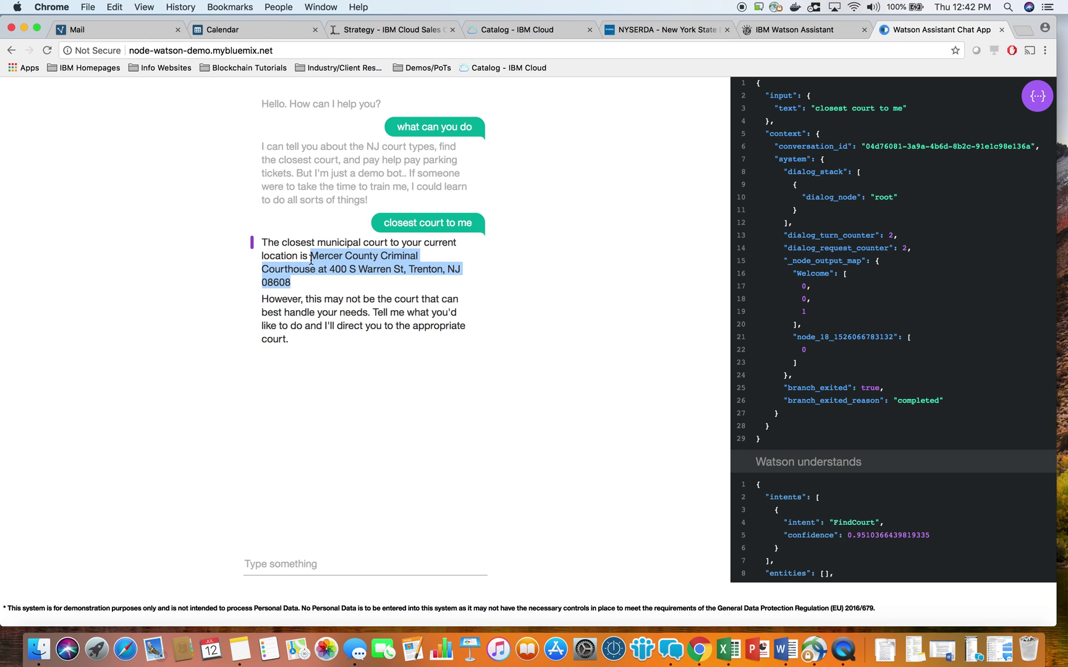
{"action": "left_click", "coordinate": [350, 284]}
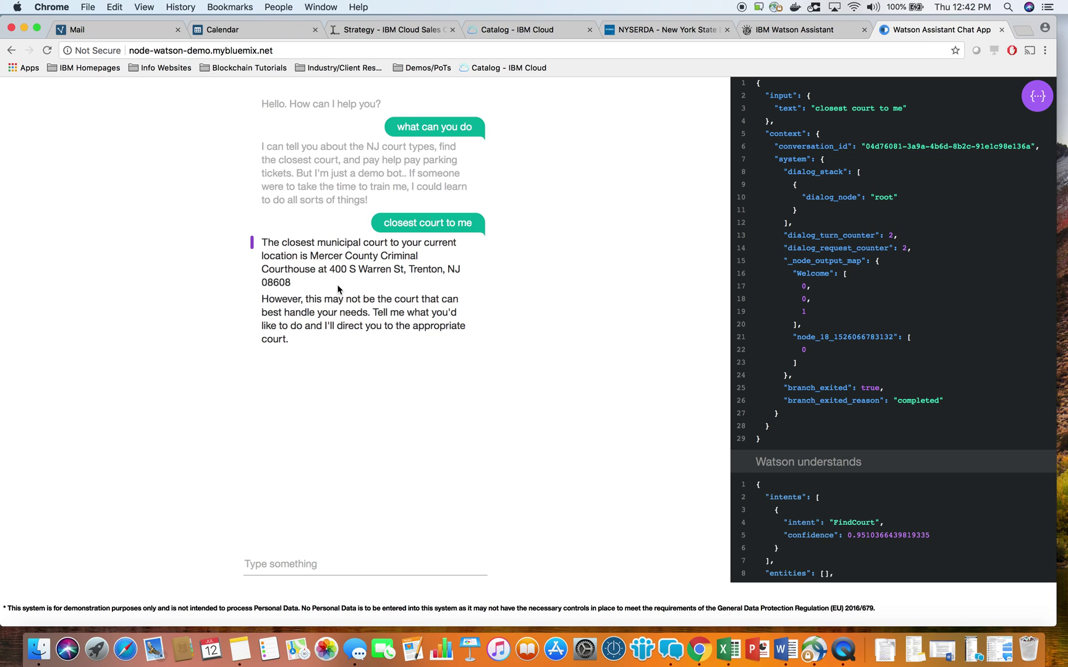
{"action": "double_click", "coordinate": [268, 302]}
{"action": "left_click", "coordinate": [269, 303]}
{"action": "left_click_drag", "start_coordinate": [268, 303], "coordinate": [362, 339]}
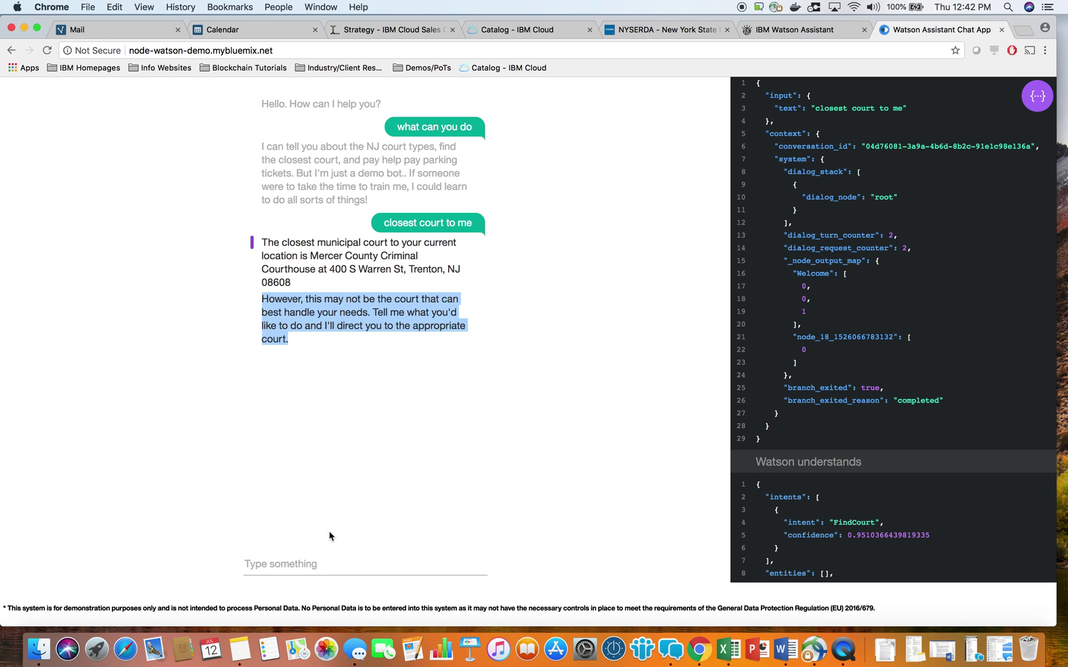
{"action": "left_click", "coordinate": [313, 570]}
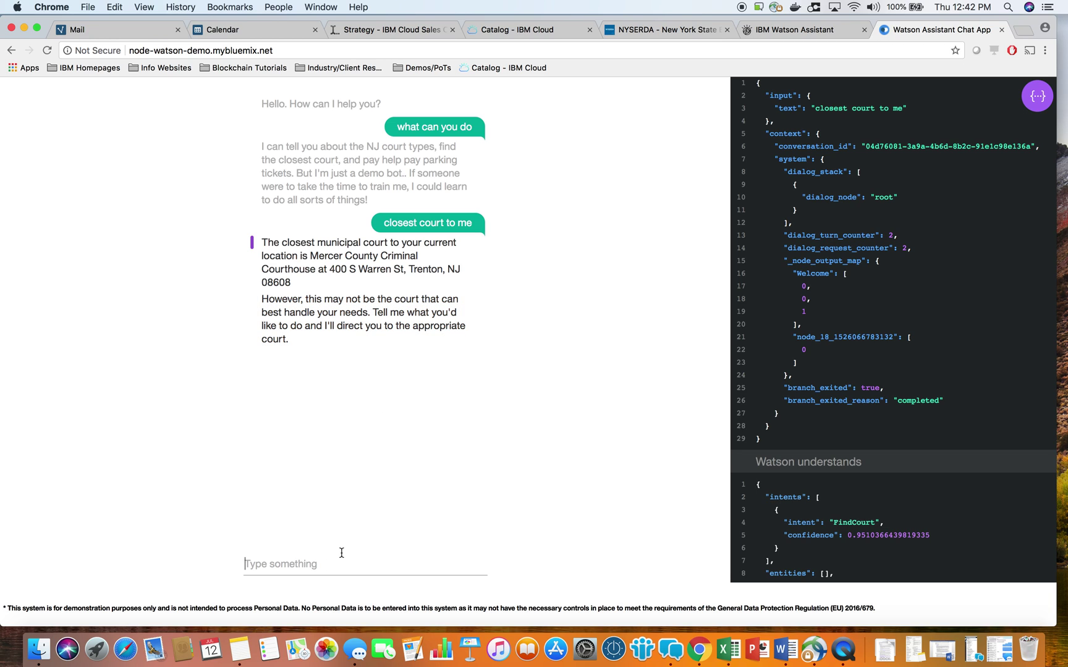
Send 'i need pay ticket' and review the reply's send-a-check payment option.
{"action": "type", "text": "i need pay ticket"}
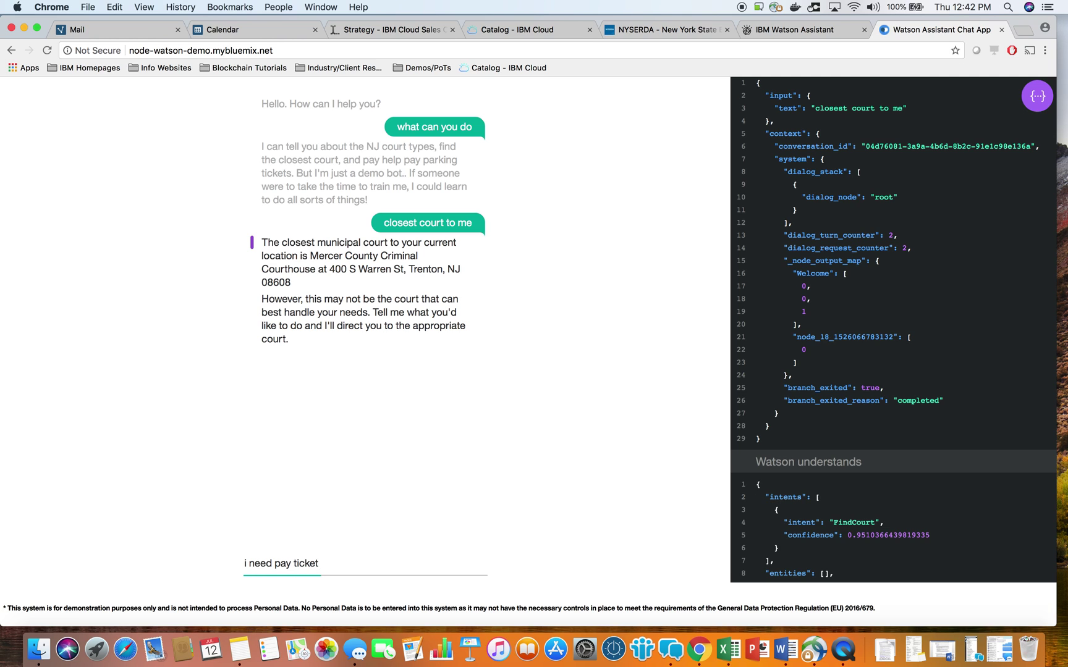
{"action": "key", "text": "Return"}
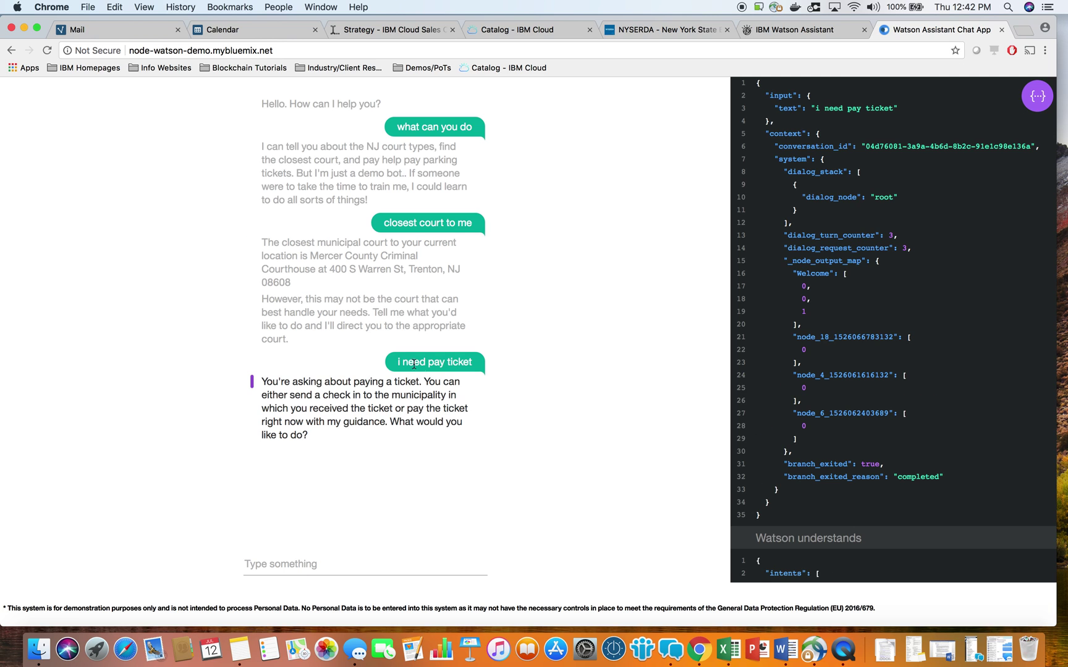
{"action": "left_click_drag", "start_coordinate": [396, 366], "coordinate": [474, 362]}
{"action": "left_click", "coordinate": [478, 415]}
{"action": "left_click_drag", "start_coordinate": [268, 377], "coordinate": [401, 380]}
{"action": "left_click_drag", "start_coordinate": [294, 396], "coordinate": [320, 412]}
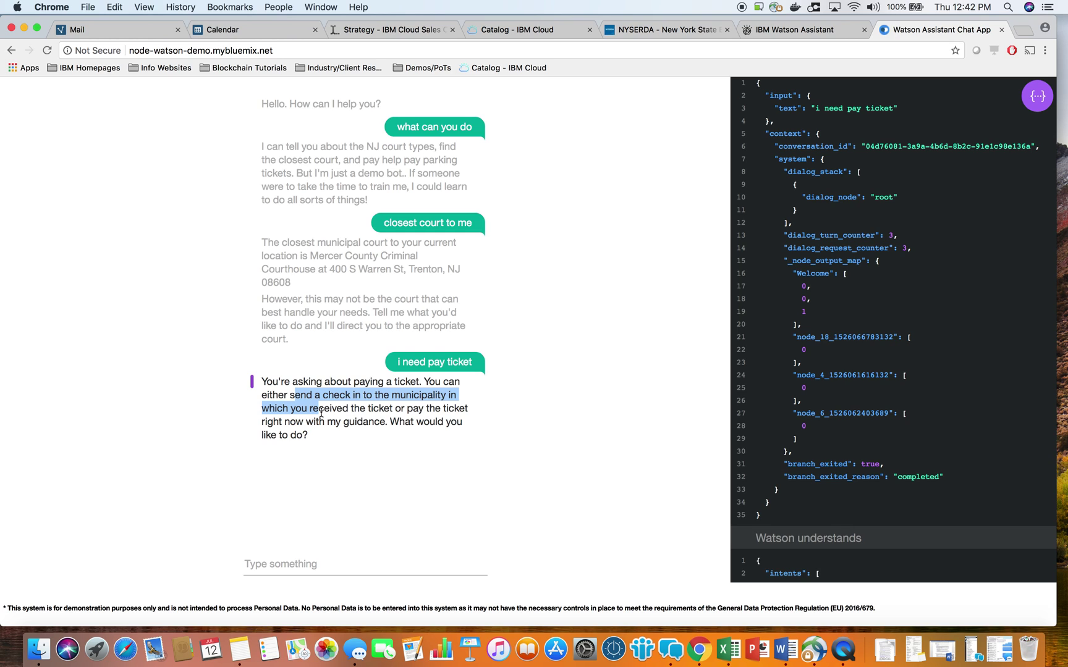
Answer the bot with 'send check'.
{"action": "left_click", "coordinate": [287, 563]}
{"action": "type", "text": "send check"}
{"action": "key", "text": "Return"}
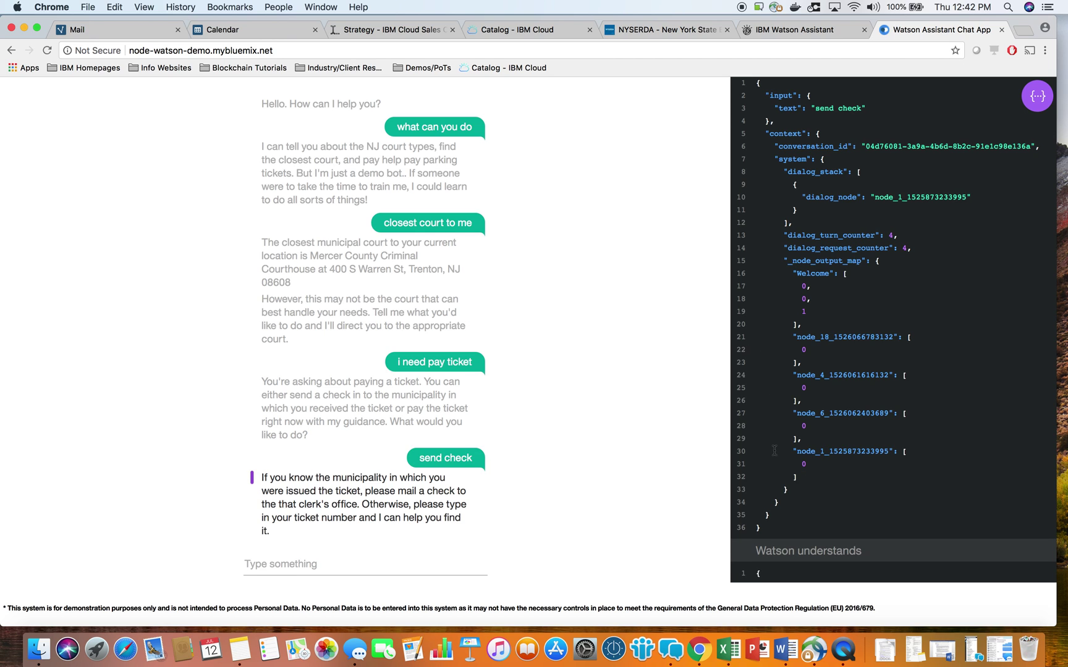
Review the bot's instructions for mailing a check.
{"action": "scroll", "coordinate": [599, 411], "scroll_direction": "down", "scroll_amount": 1}
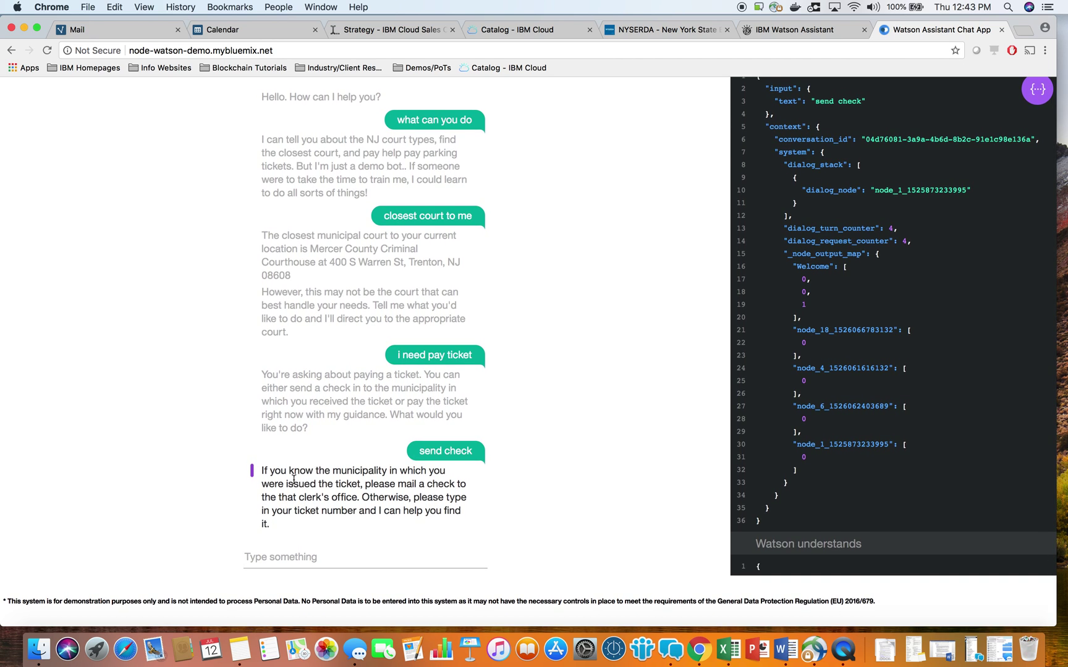
{"action": "left_click_drag", "start_coordinate": [294, 471], "coordinate": [359, 498]}
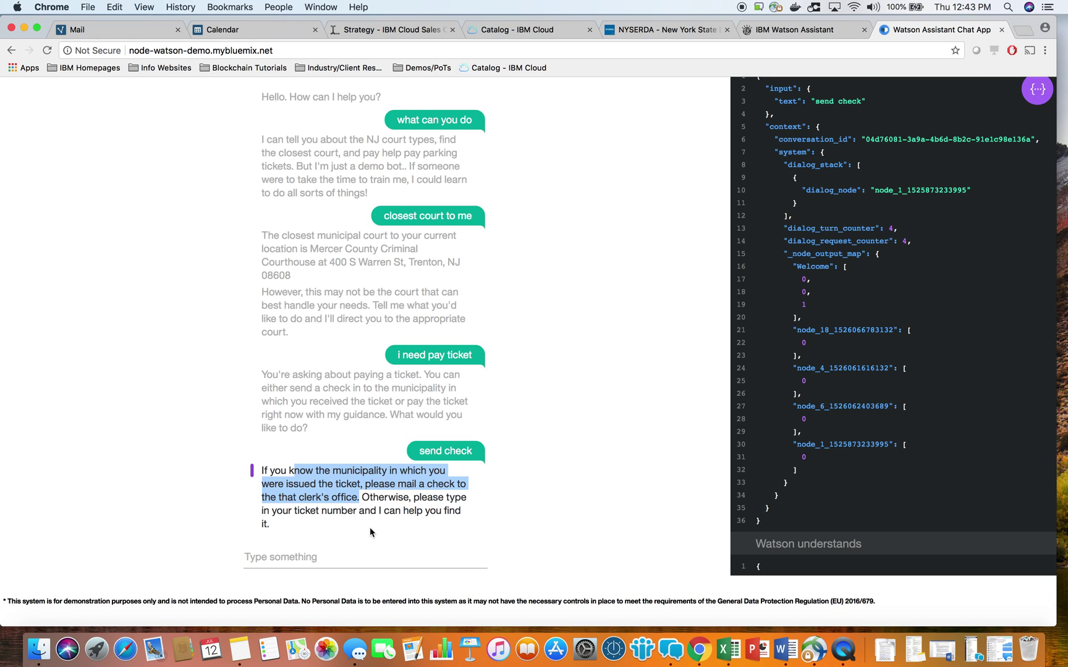
{"action": "left_click", "coordinate": [330, 550]}
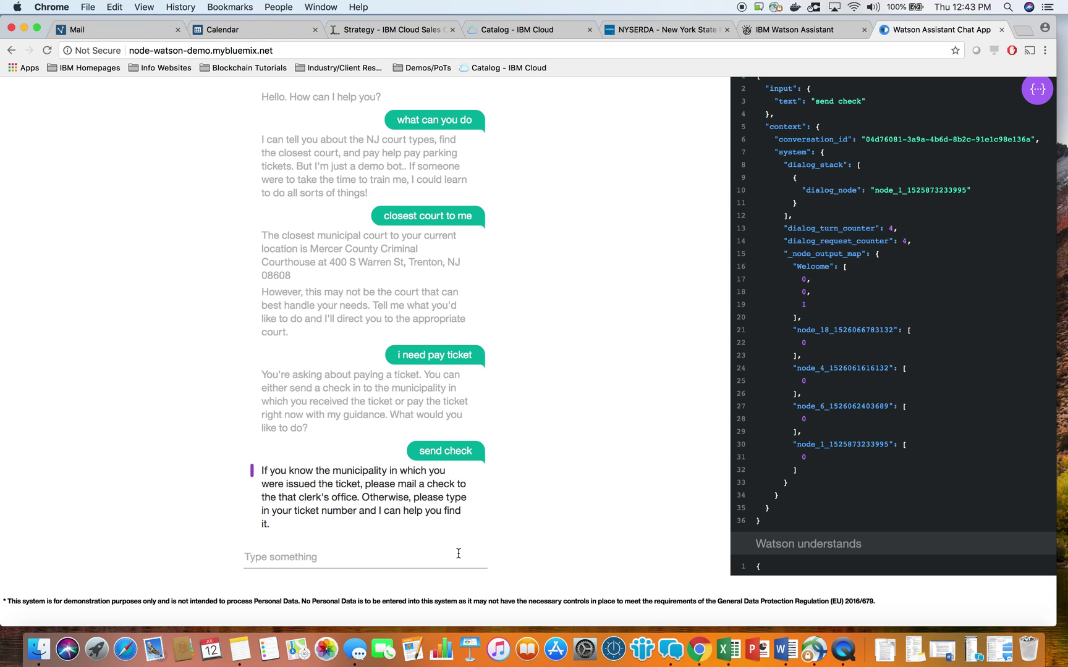
Send the ticket number and review the Howell Township $ 50 fine, court address and website link.
{"action": "type", "text": "839475"}
{"action": "key", "text": "Return"}
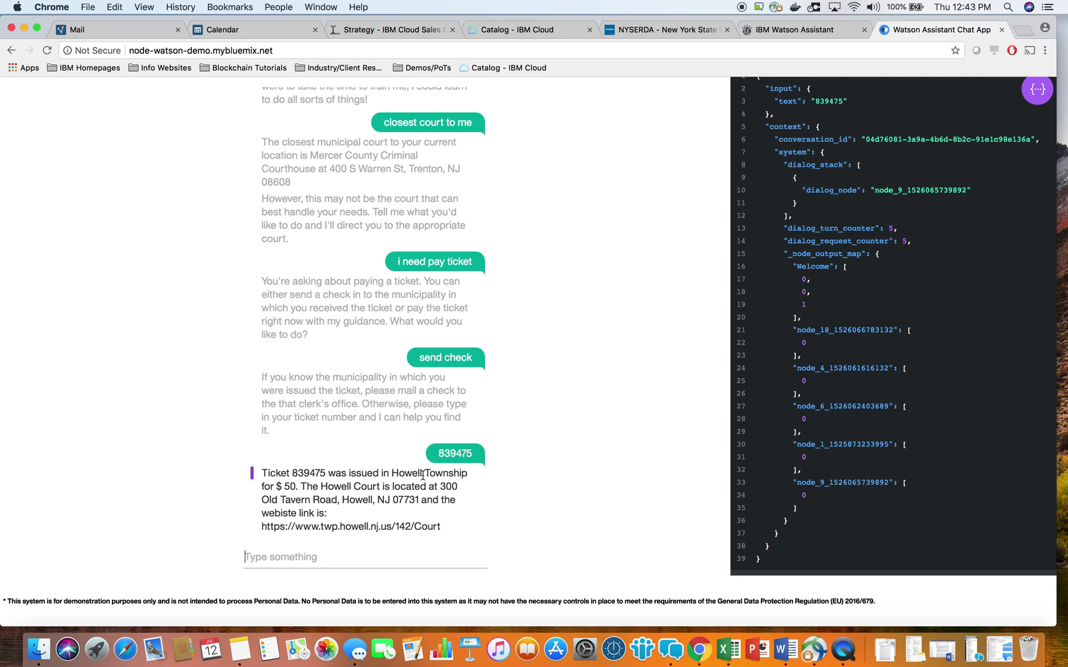
{"action": "left_click_drag", "start_coordinate": [392, 474], "coordinate": [471, 478]}
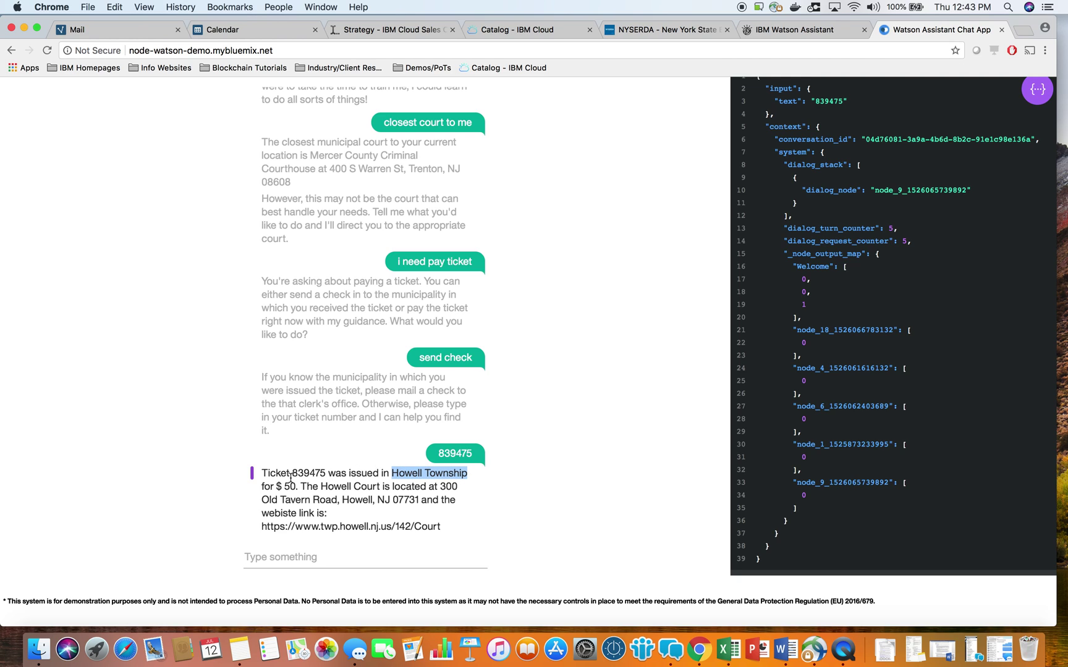
{"action": "left_click_drag", "start_coordinate": [270, 487], "coordinate": [294, 488]}
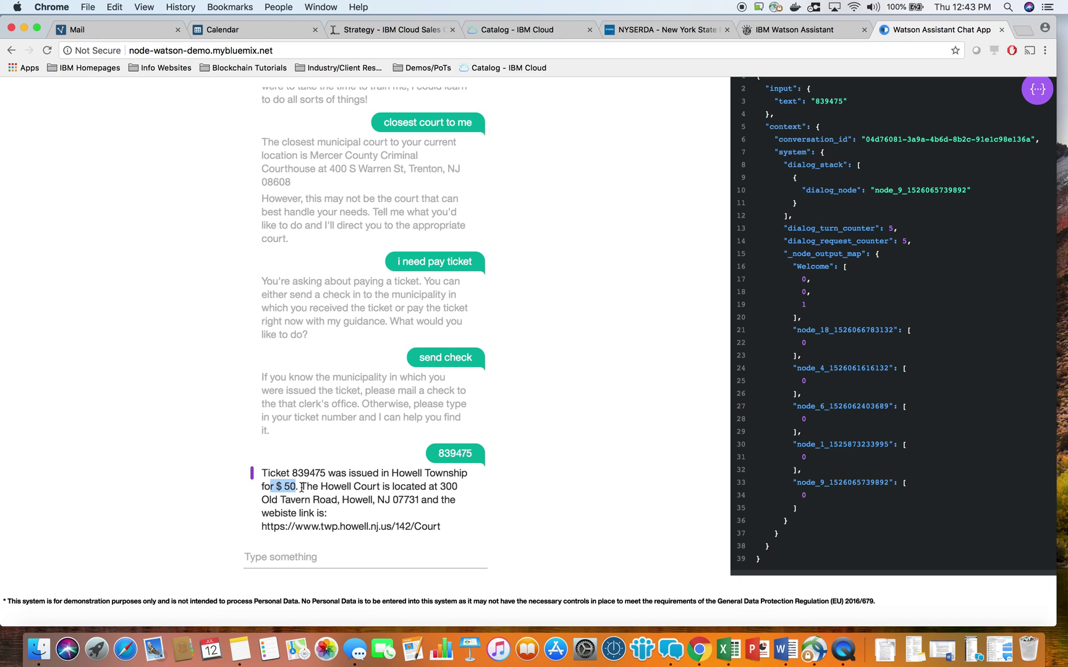
{"action": "left_click_drag", "start_coordinate": [438, 487], "coordinate": [440, 499]}
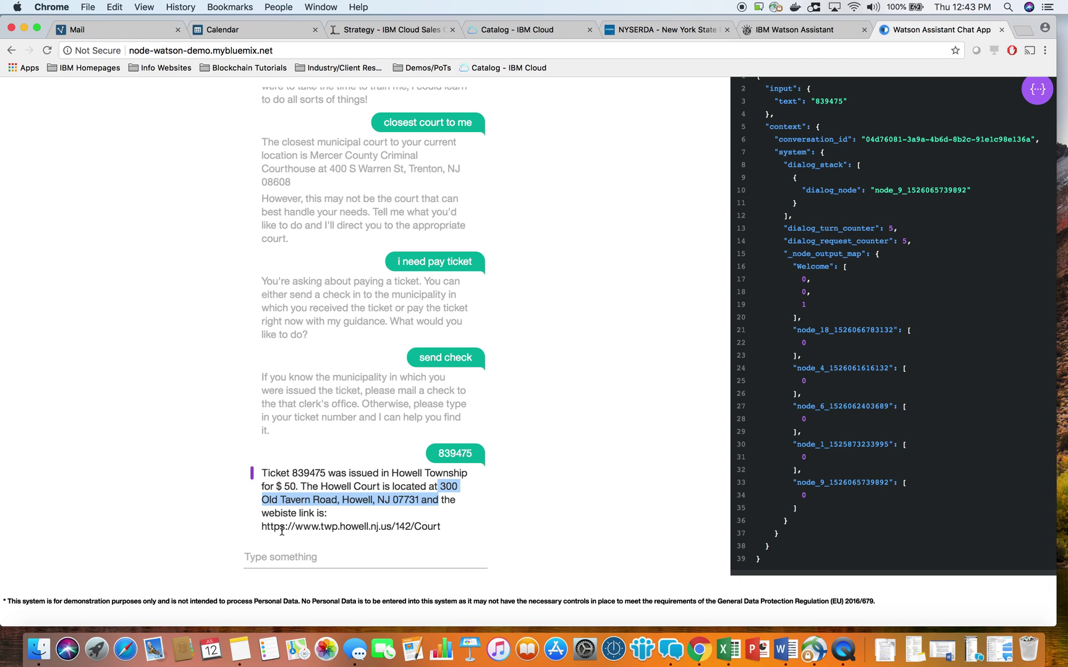
{"action": "left_click_drag", "start_coordinate": [280, 529], "coordinate": [415, 529]}
{"action": "left_click", "coordinate": [423, 529]}
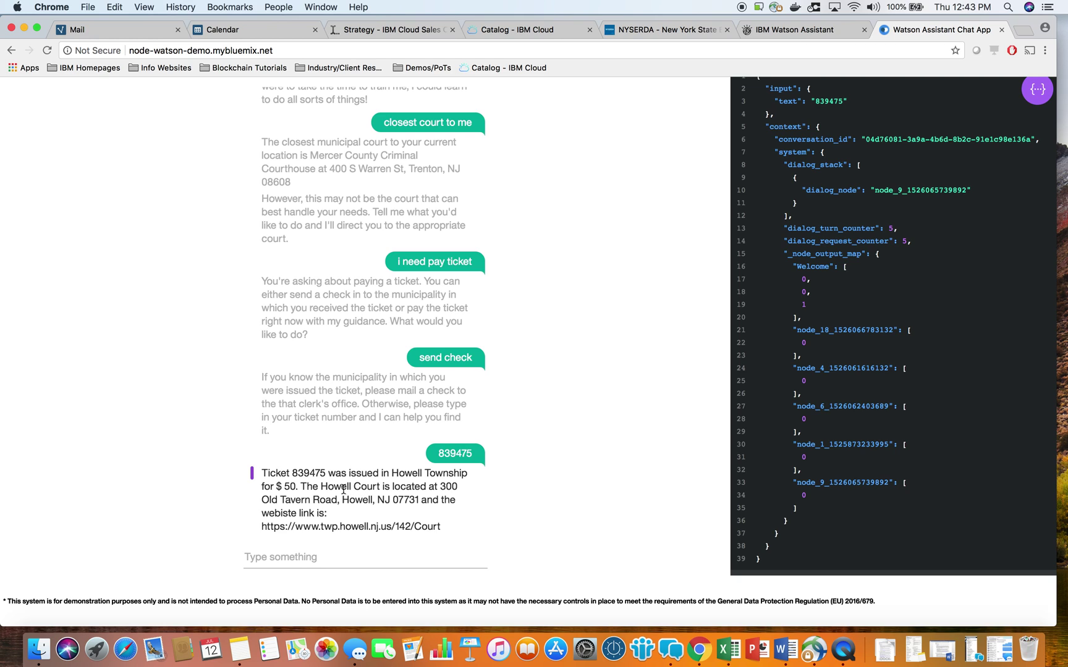
{"action": "left_click_drag", "start_coordinate": [438, 486], "coordinate": [418, 500]}
{"action": "left_click_drag", "start_coordinate": [262, 526], "coordinate": [443, 527]}
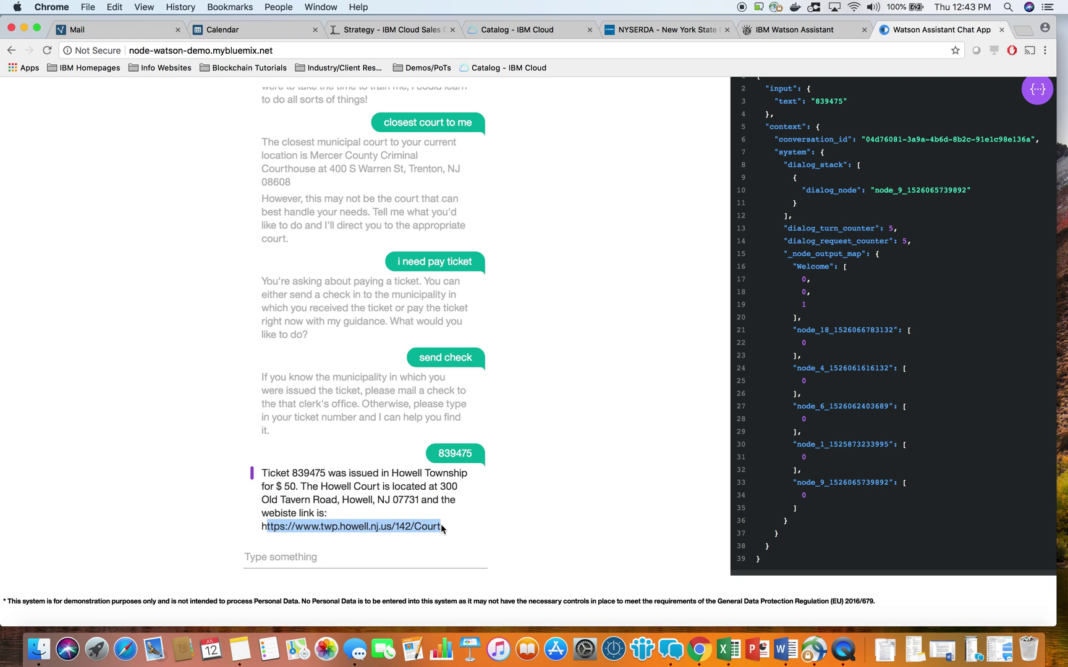
{"action": "left_click", "coordinate": [368, 562]}
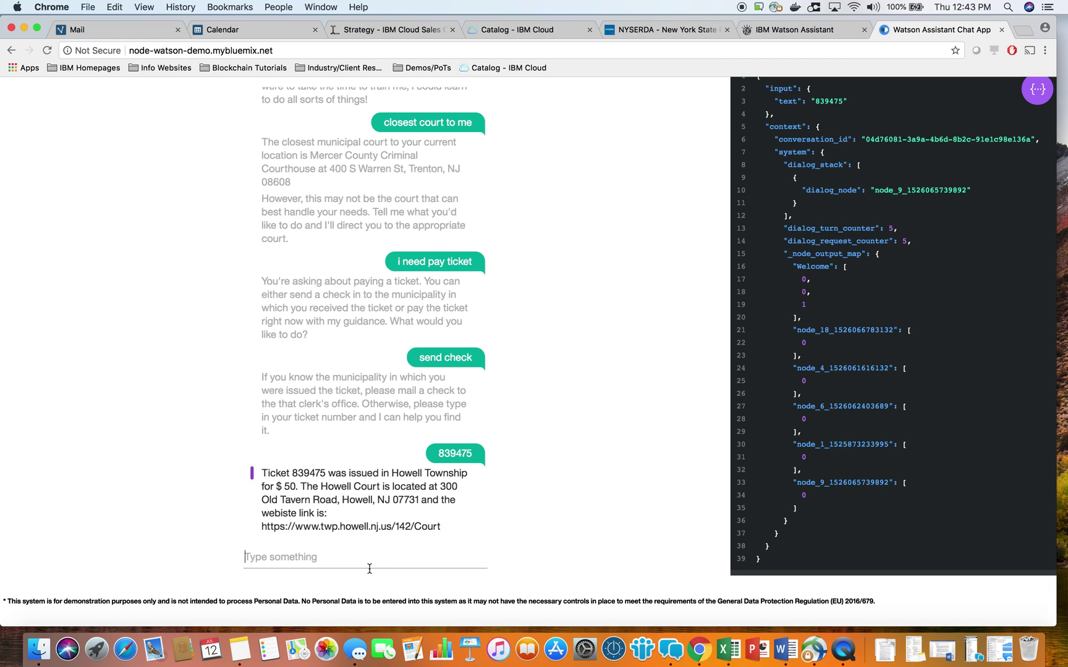
Send the requests 'i'd like to pya a ticket' and 'pay ticket online' to the bot.
{"action": "type", "text": "i'd like to pya"}
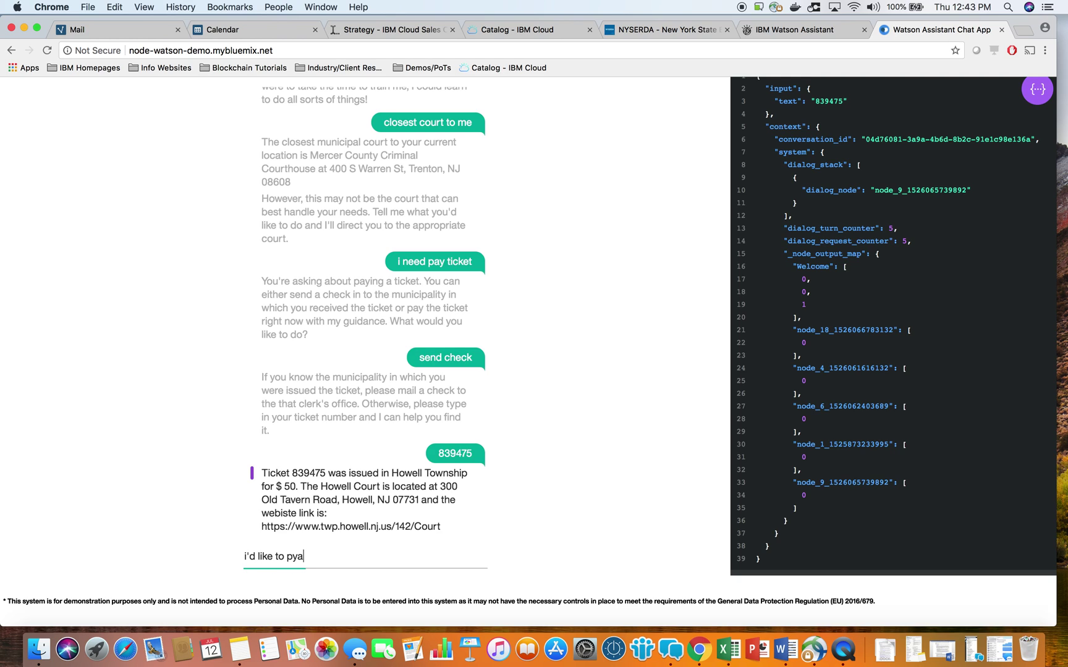
{"action": "type", "text": " a ticket"}
{"action": "key", "text": "Return"}
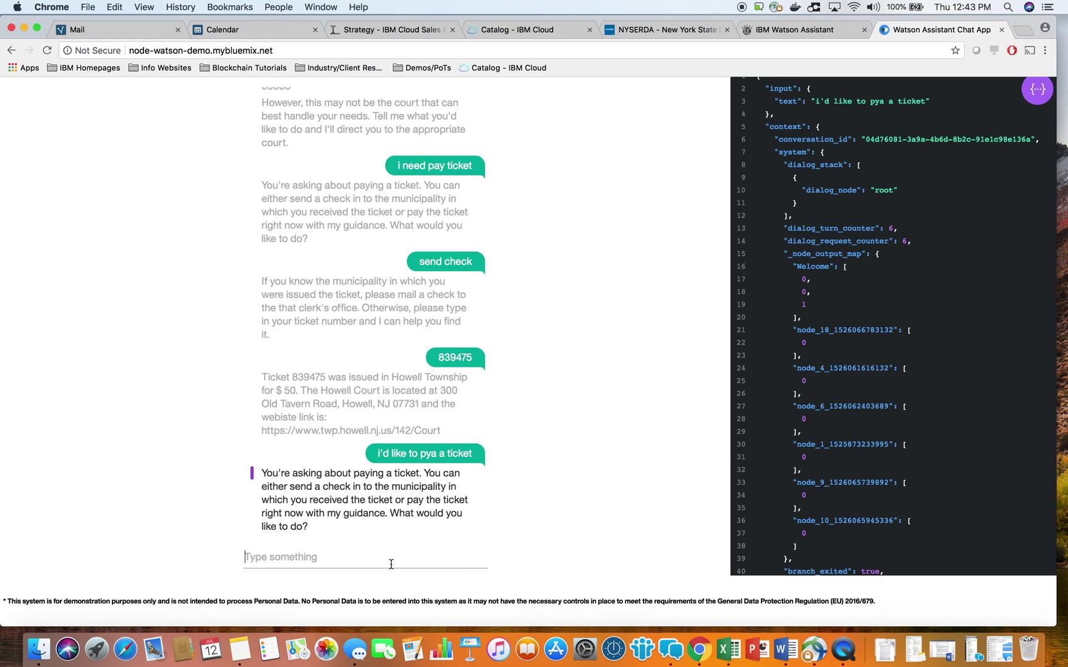
{"action": "type", "text": "pay ticket online"}
{"action": "key", "text": "Return"}
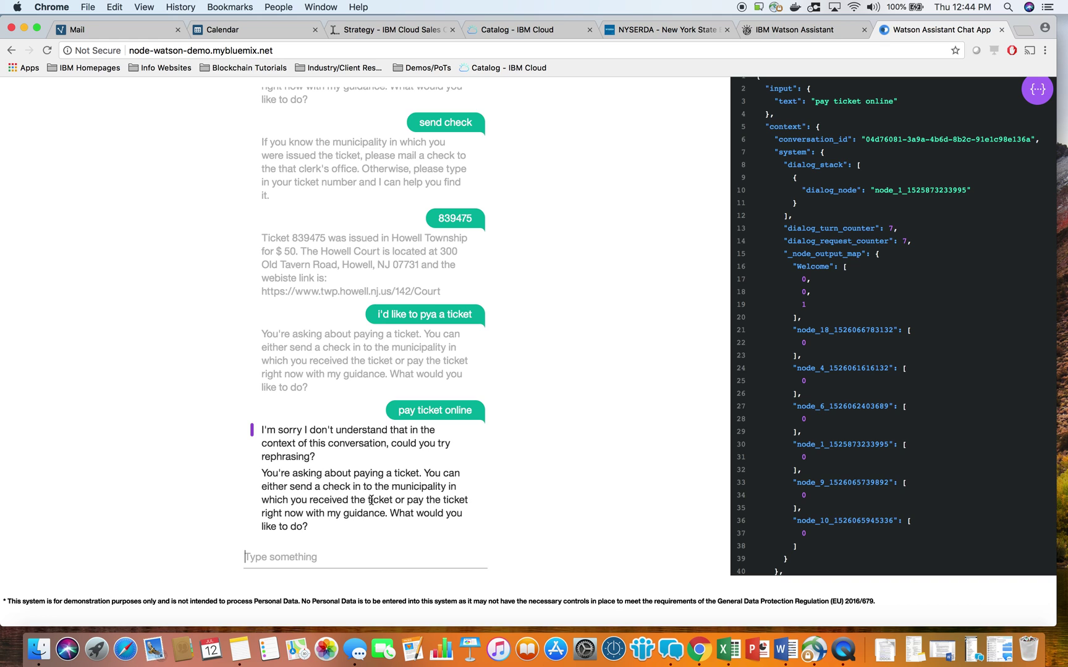
After the misunderstood reply, send 'pay right now' instead.
{"action": "left_click_drag", "start_coordinate": [354, 513], "coordinate": [311, 443]}
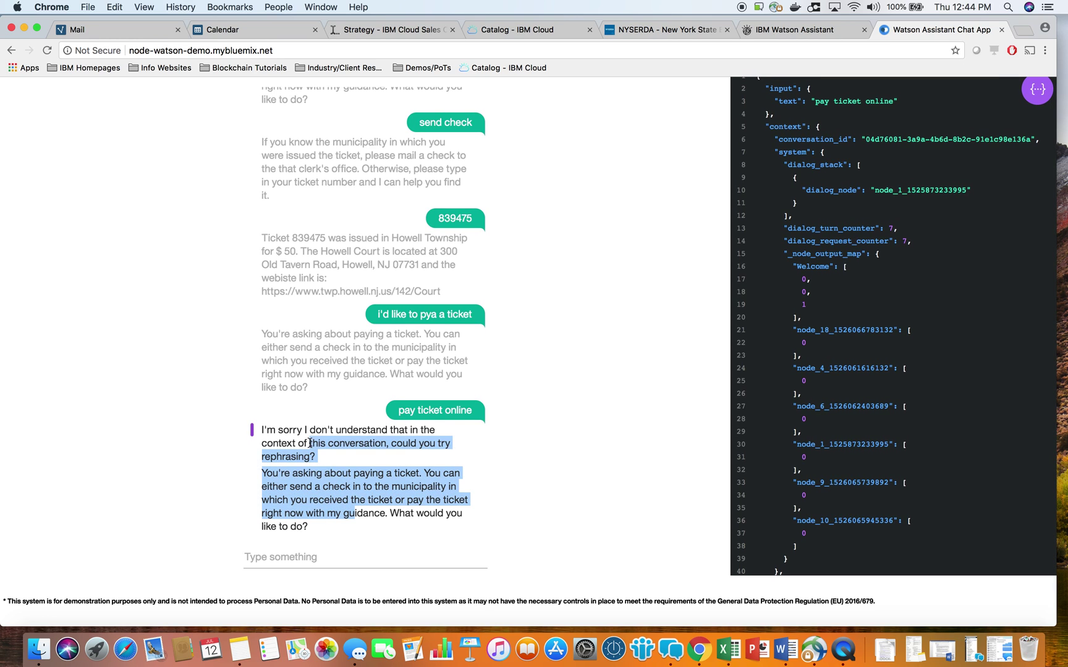
{"action": "left_click", "coordinate": [352, 568]}
{"action": "type", "text": "pay ti"}
{"action": "key", "text": "BackSpace"}
{"action": "key", "text": "BackSpace"}
{"action": "type", "text": "ri"}
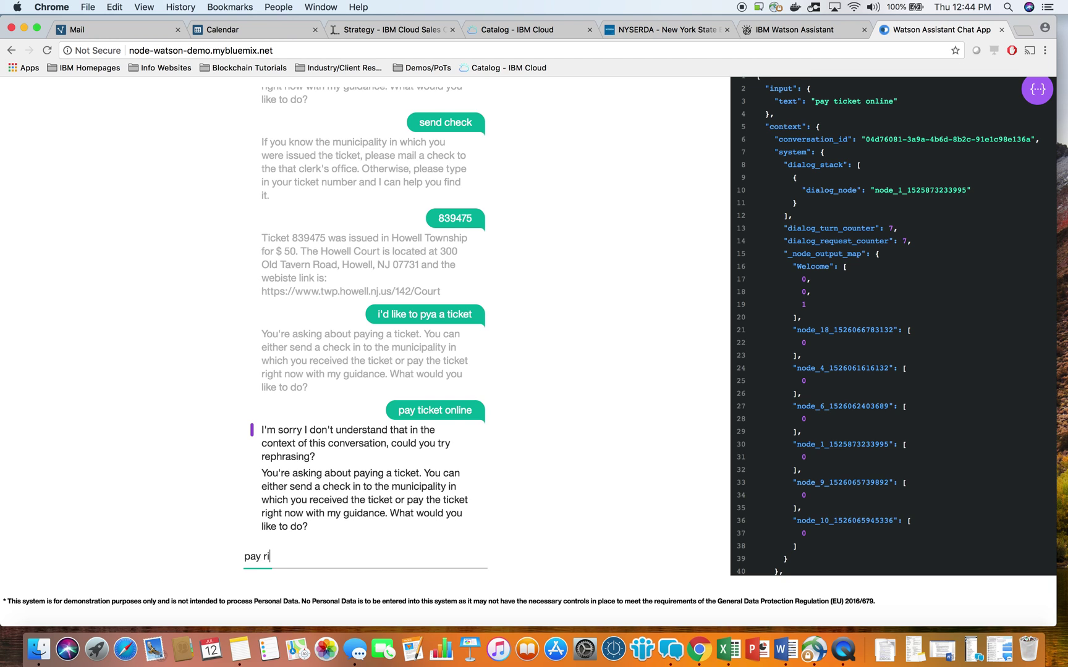
{"action": "type", "text": "ght now"}
{"action": "key", "text": "Return"}
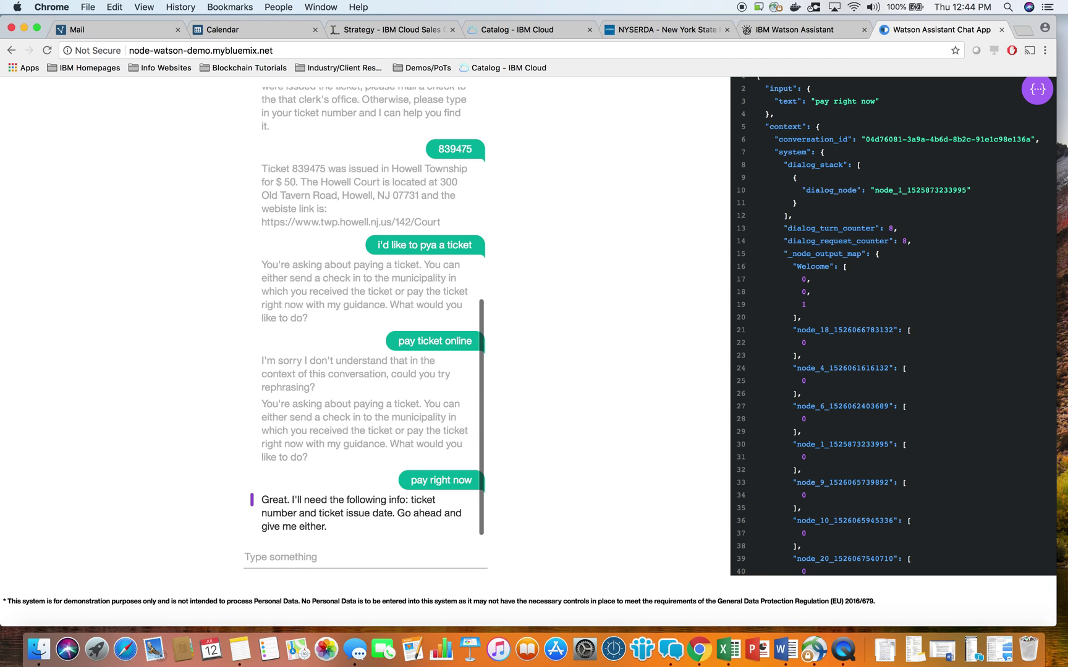
Point out the requested ticket number or issue date, then send 'ticket number 235'.
{"action": "left_click_drag", "start_coordinate": [320, 501], "coordinate": [416, 501]}
{"action": "left_click", "coordinate": [359, 524]}
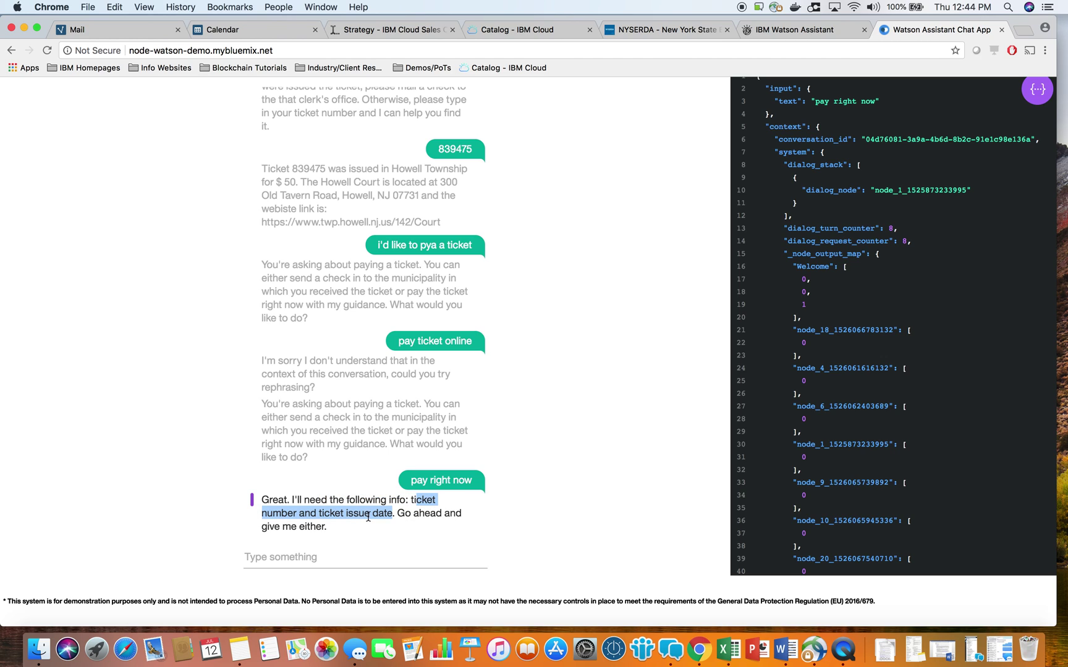
{"action": "left_click_drag", "start_coordinate": [412, 513], "coordinate": [418, 532]}
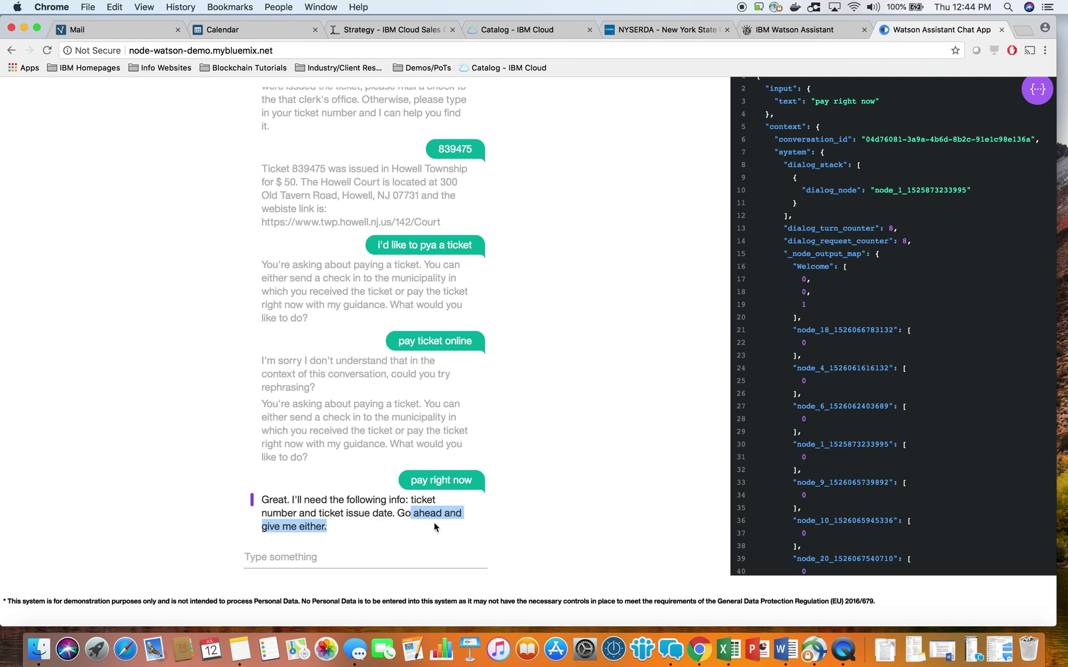
{"action": "left_click", "coordinate": [369, 558]}
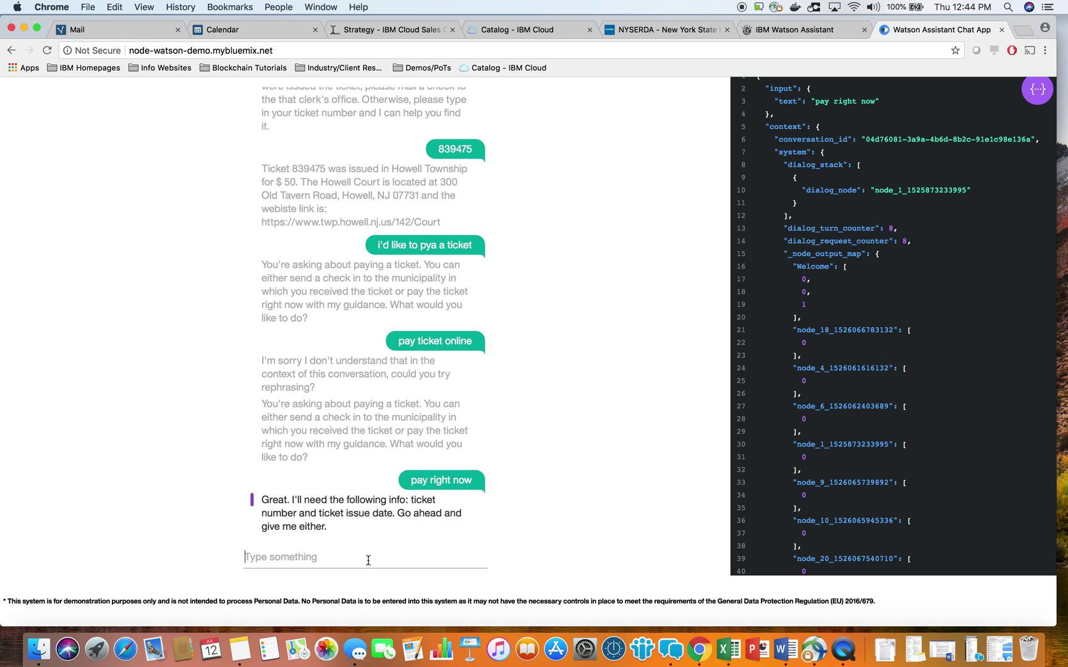
{"action": "type", "text": "ticket number 235"}
{"action": "key", "text": "Return"}
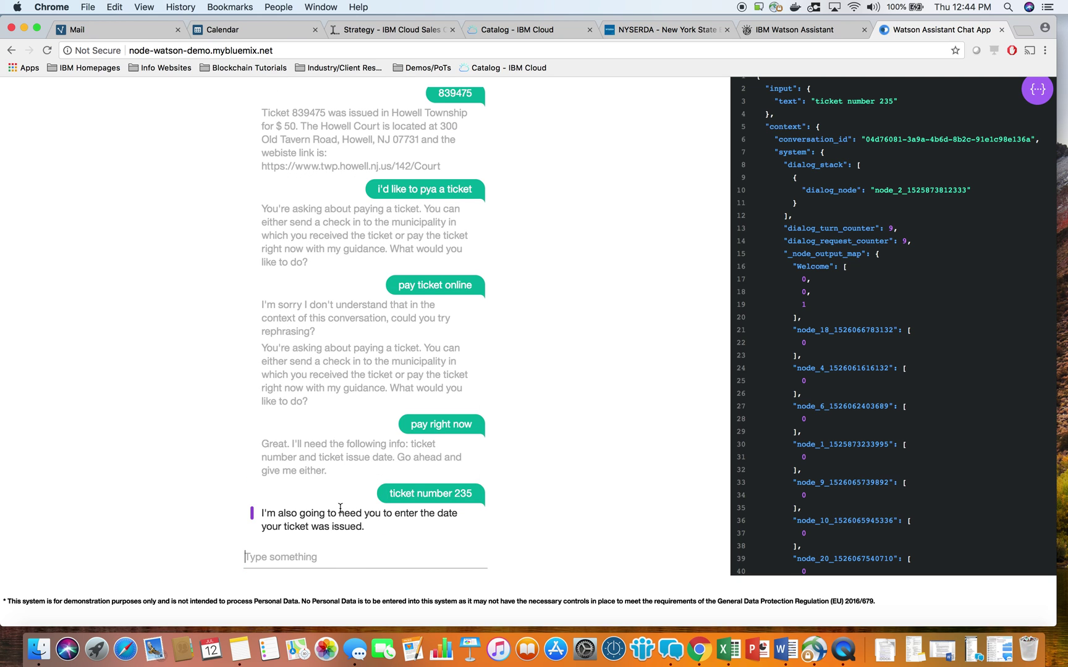
Inspect the JSON's recognized input text and visited handler nodes.
{"action": "scroll", "coordinate": [832, 471], "scroll_direction": "down", "scroll_amount": 5}
{"action": "scroll", "coordinate": [833, 471], "scroll_direction": "down", "scroll_amount": 5}
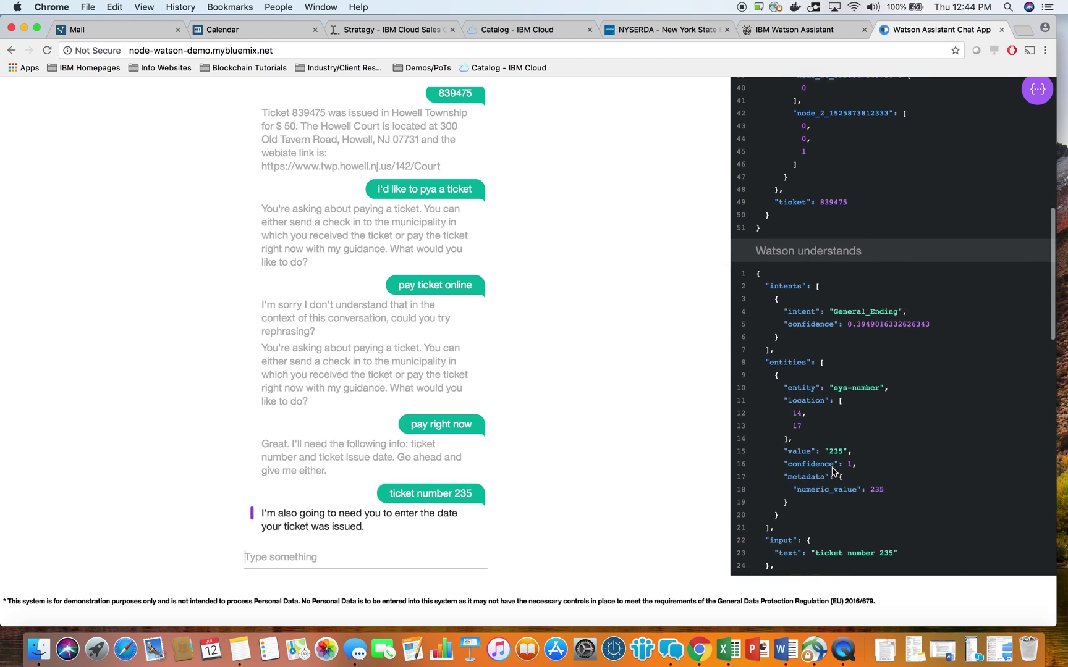
{"action": "scroll", "coordinate": [832, 471], "scroll_direction": "down", "scroll_amount": 5}
{"action": "scroll", "coordinate": [859, 431], "scroll_direction": "down", "scroll_amount": 2}
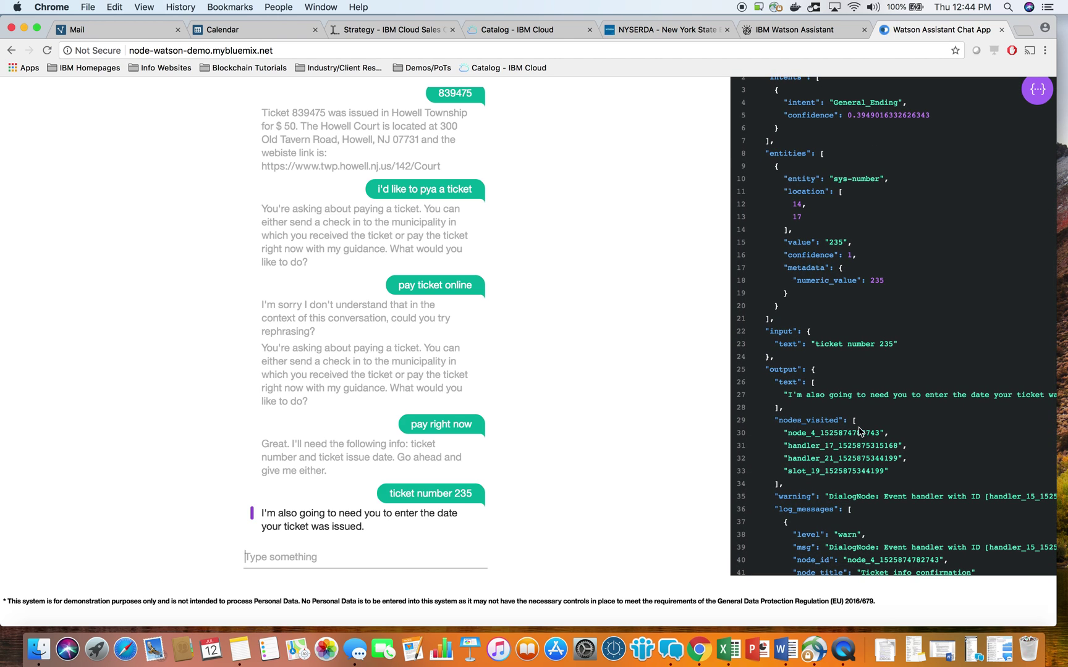
{"action": "left_click_drag", "start_coordinate": [824, 344], "coordinate": [891, 344]}
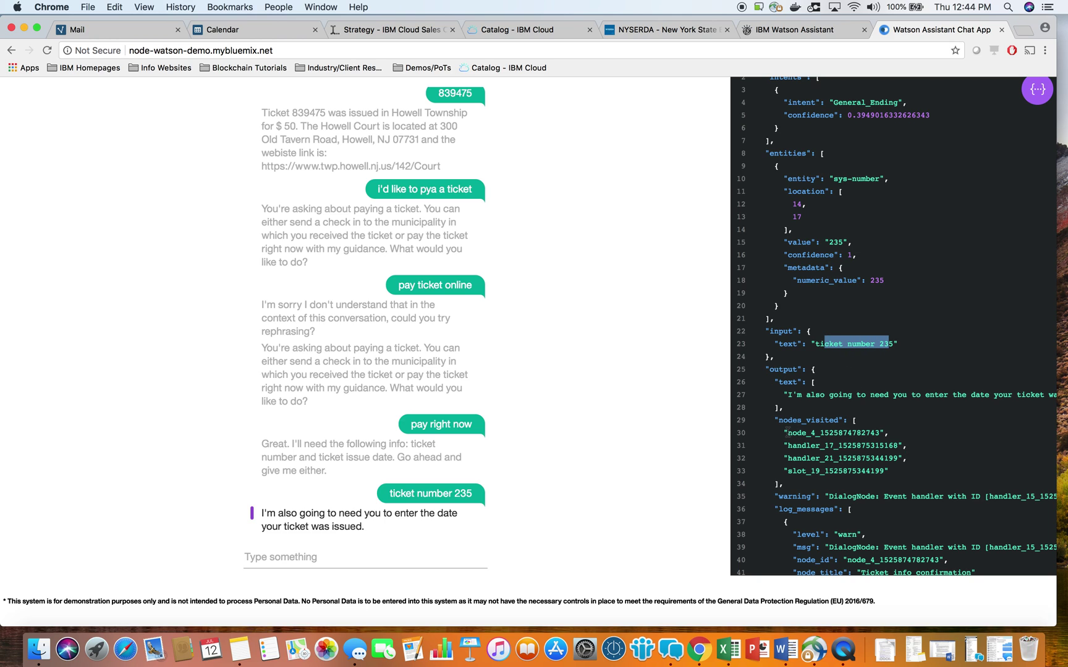
{"action": "left_click_drag", "start_coordinate": [795, 445], "coordinate": [913, 460]}
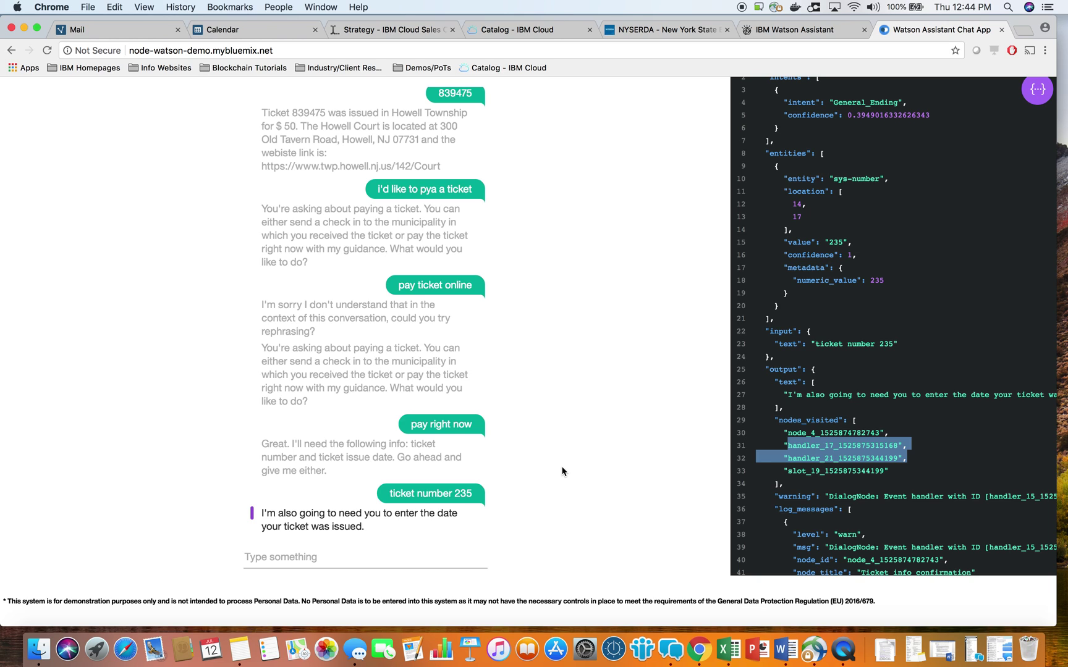
{"action": "left_click", "coordinate": [389, 538]}
{"action": "left_click", "coordinate": [371, 557]}
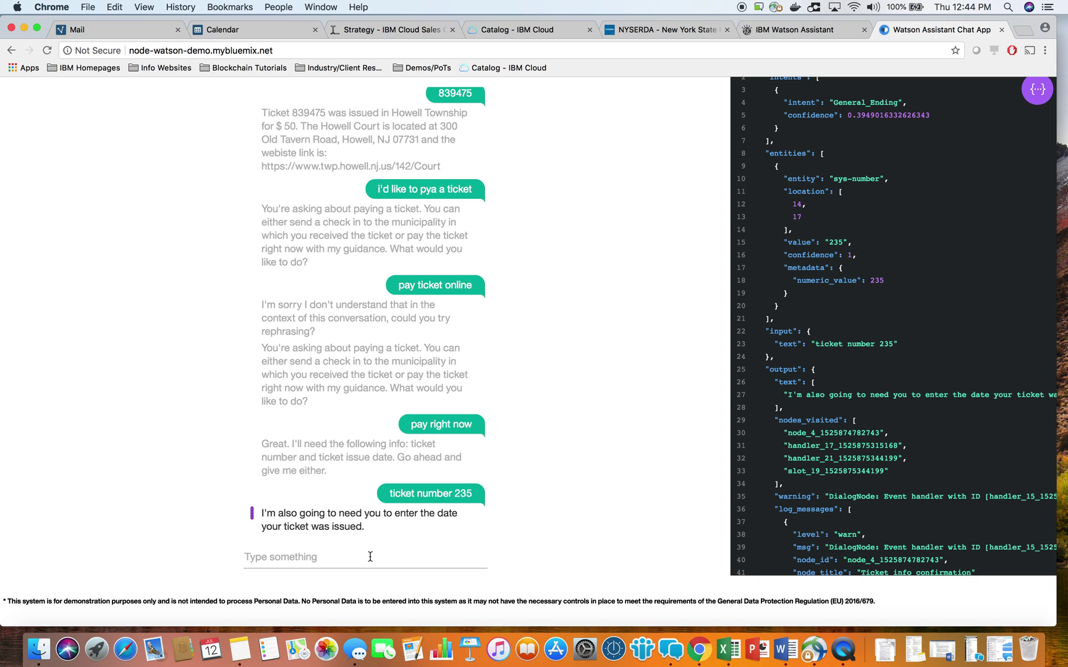
Send issue date 'may 3 2018' and review the ticket number and date the bot confirms.
{"action": "type", "text": "may 3 2018"}
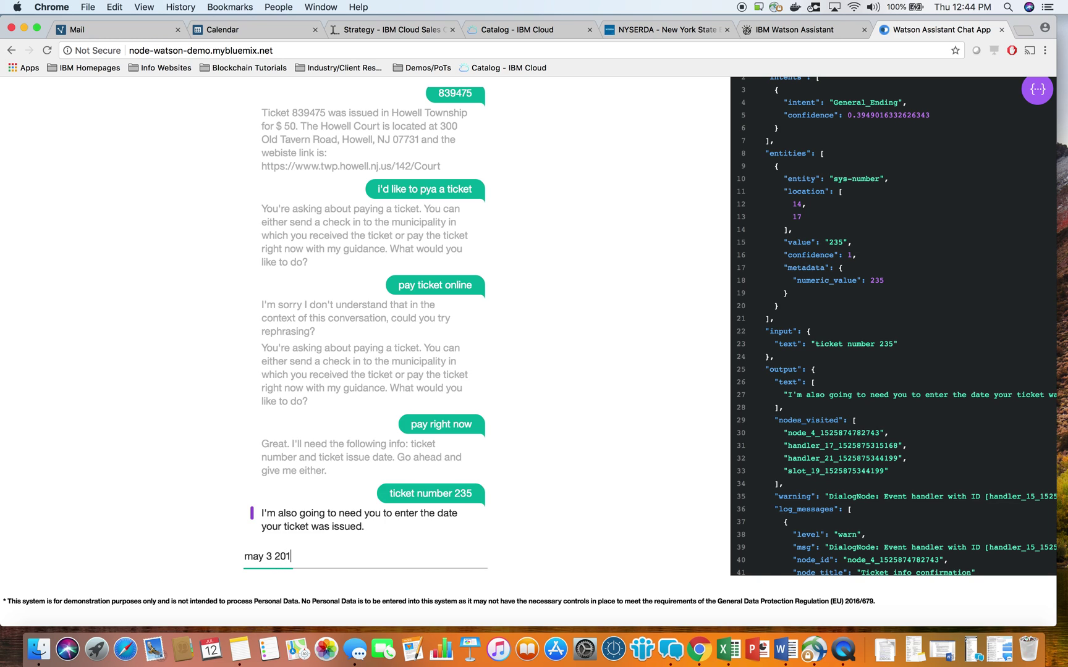
{"action": "key", "text": "Return"}
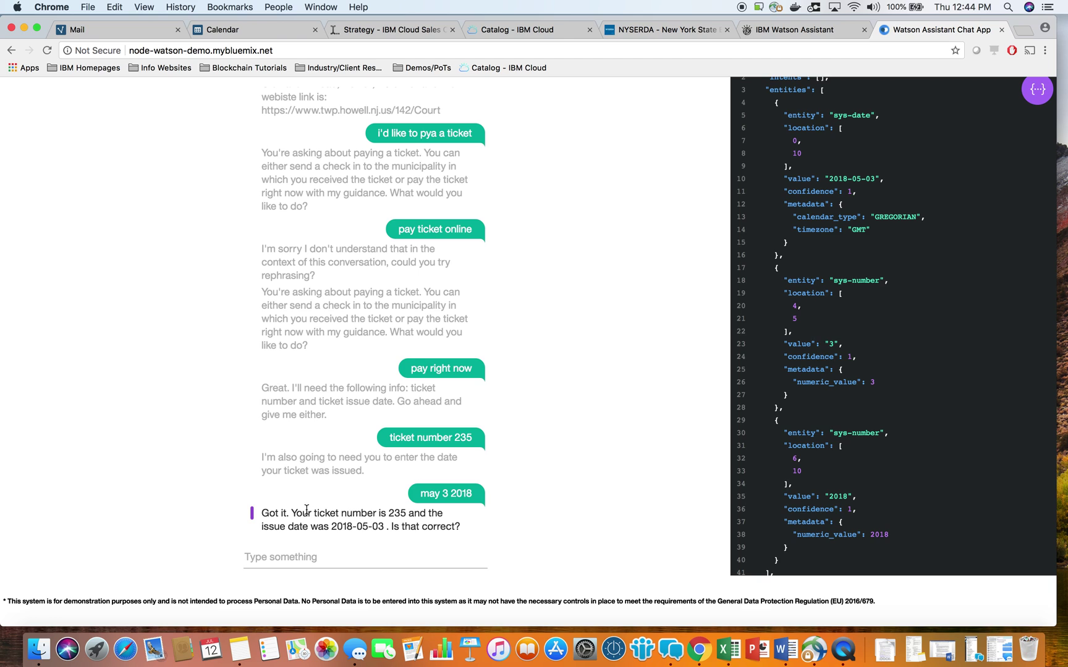
{"action": "left_click_drag", "start_coordinate": [307, 512], "coordinate": [427, 512]}
{"action": "left_click_drag", "start_coordinate": [311, 526], "coordinate": [381, 527]}
{"action": "left_click", "coordinate": [399, 526]}
Reject the confirmation by replying 'no'.
{"action": "left_click", "coordinate": [352, 560]}
{"action": "type", "text": "no"}
{"action": "key", "text": "Return"}
{"action": "left_click_drag", "start_coordinate": [336, 476], "coordinate": [284, 461]}
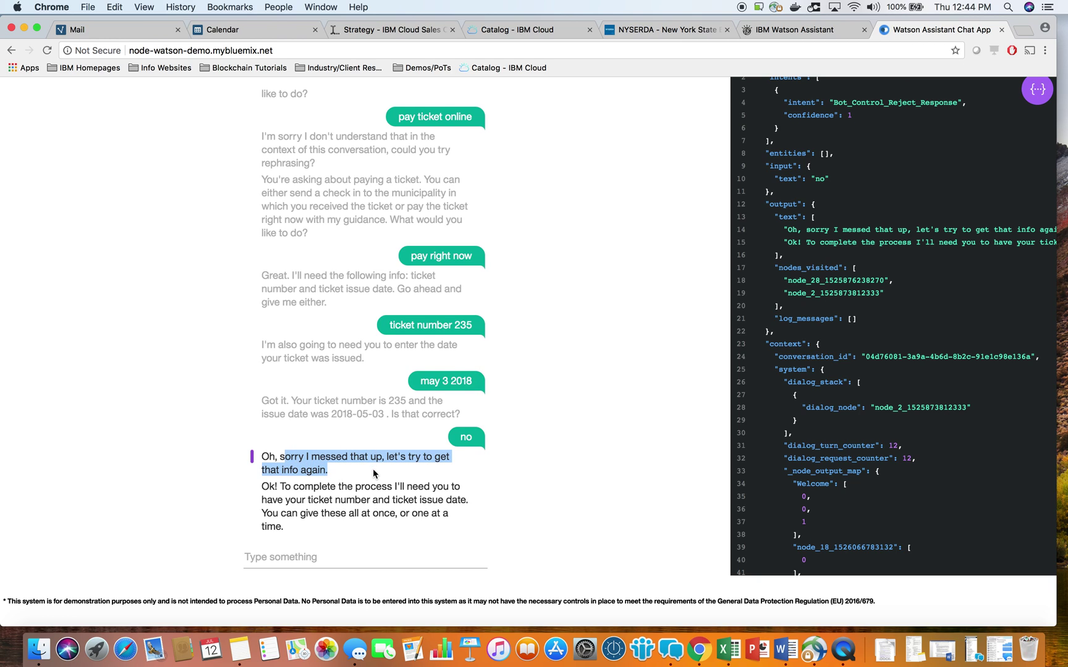
{"action": "left_click", "coordinate": [329, 552]}
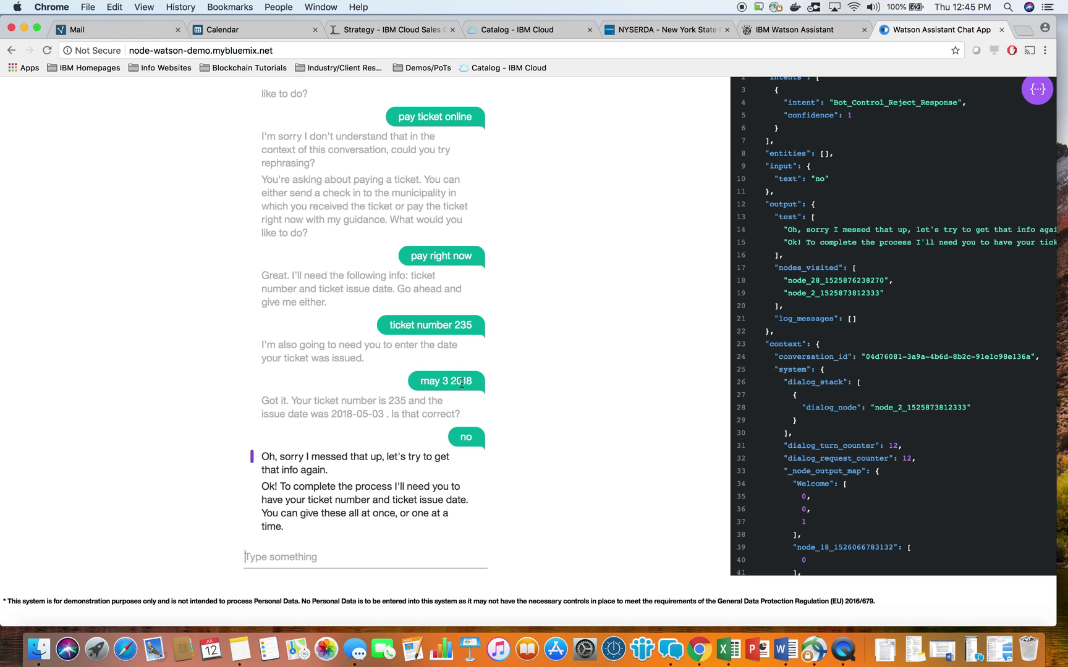
Resubmit 'may 8th 2018 issue date and ticket number 755' and confirm with 'yes'.
{"action": "type", "text": "may 8th "}
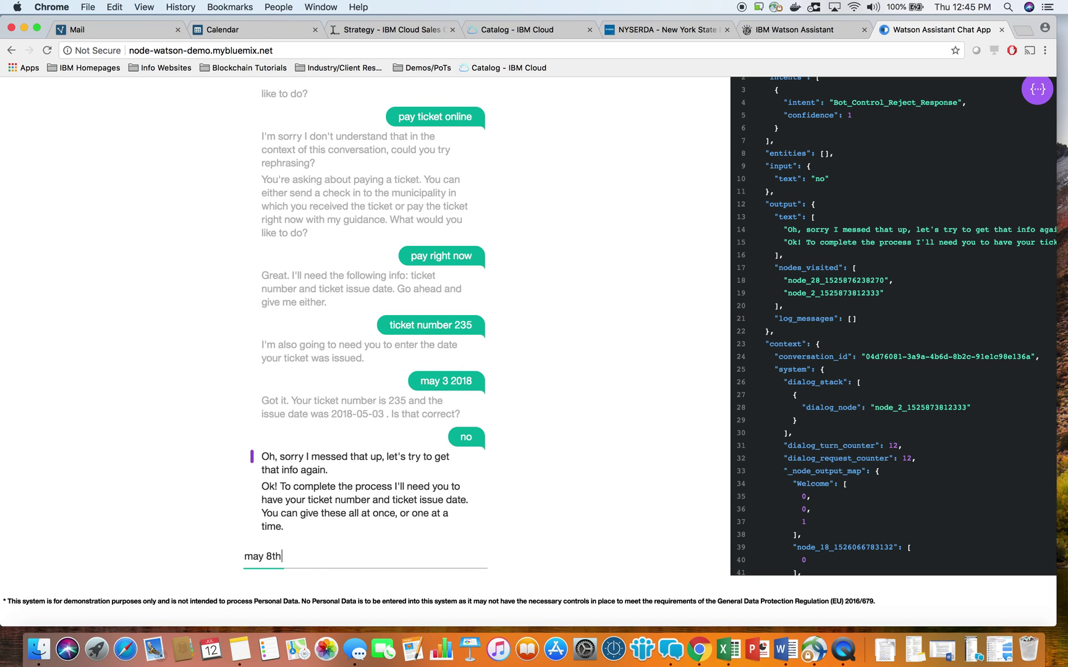
{"action": "type", "text": "2018 issue date and ticket number 755"}
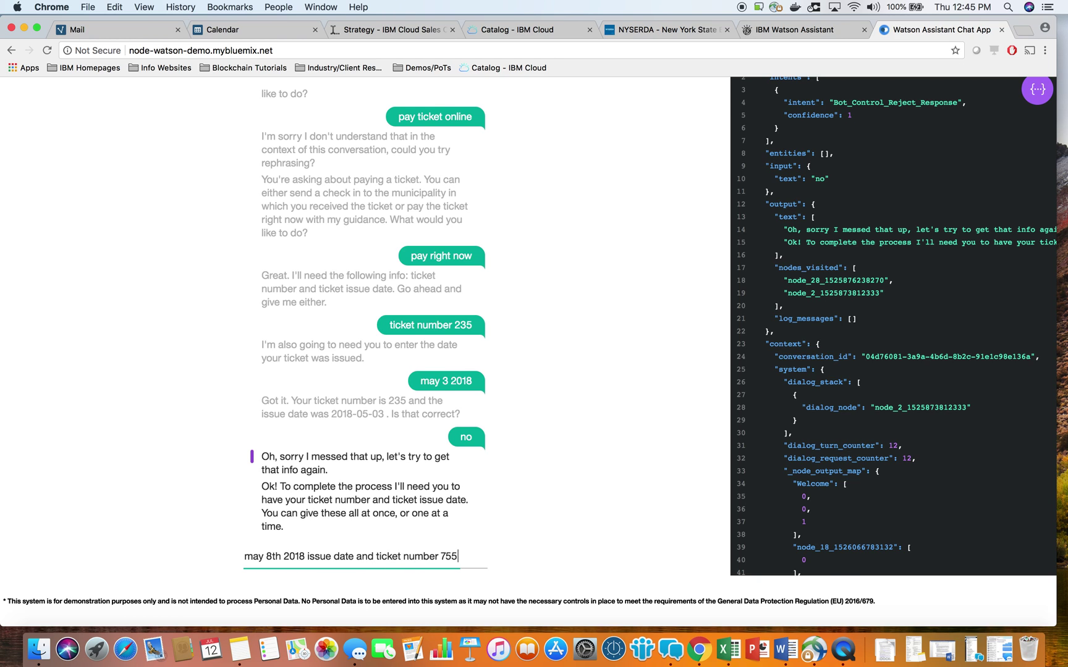
{"action": "key", "text": "Return"}
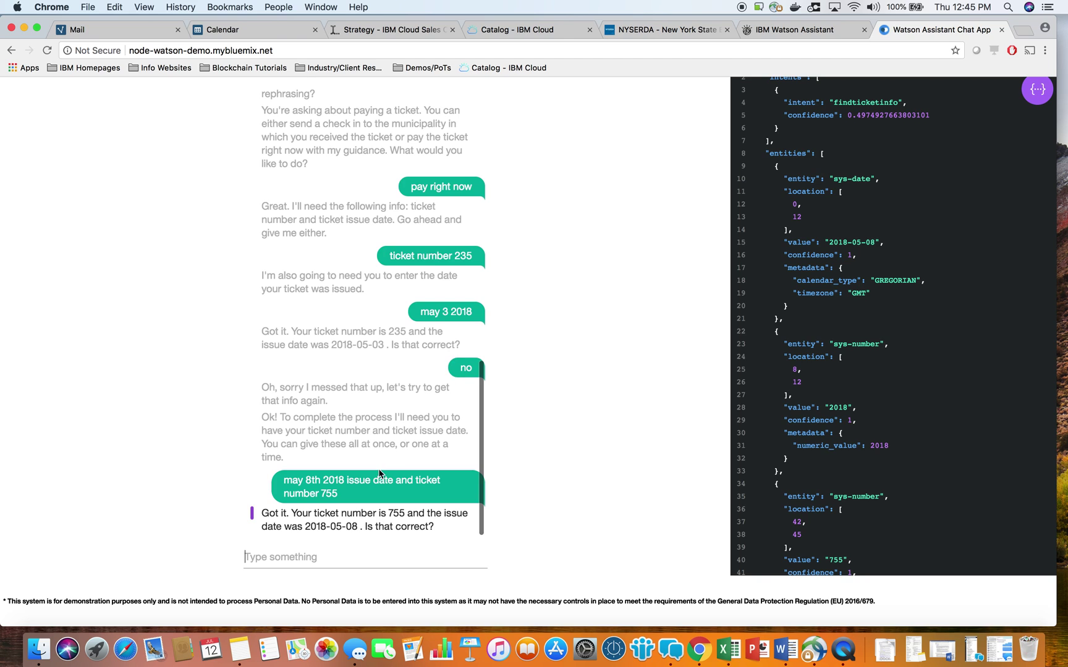
{"action": "left_click_drag", "start_coordinate": [307, 514], "coordinate": [386, 514]}
{"action": "left_click", "coordinate": [372, 563]}
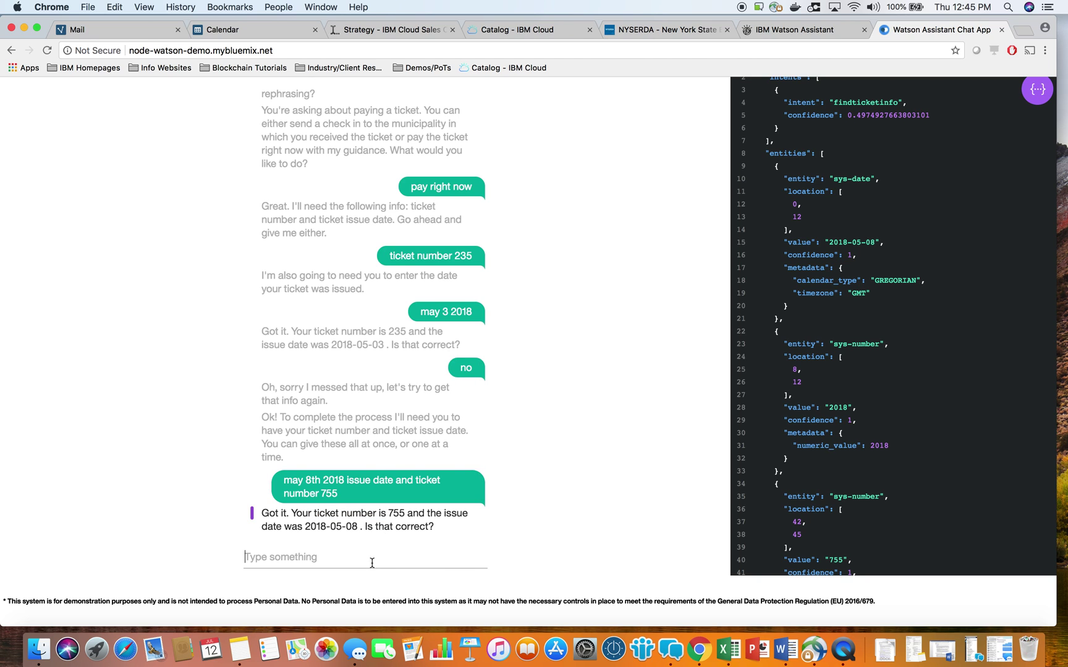
{"action": "type", "text": "yes"}
{"action": "key", "text": "Return"}
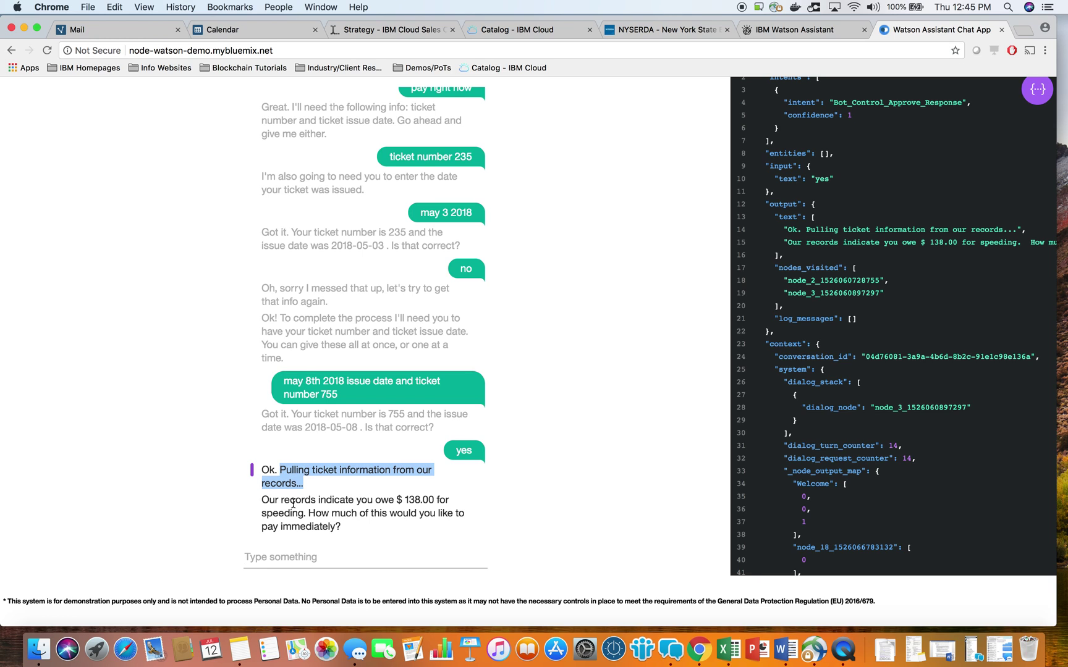
Reply with 138 as the amount to pay, the full $138.00 owed on ticket 755.
{"action": "left_click", "coordinate": [387, 499]}
{"action": "left_click_drag", "start_coordinate": [387, 500], "coordinate": [446, 500]}
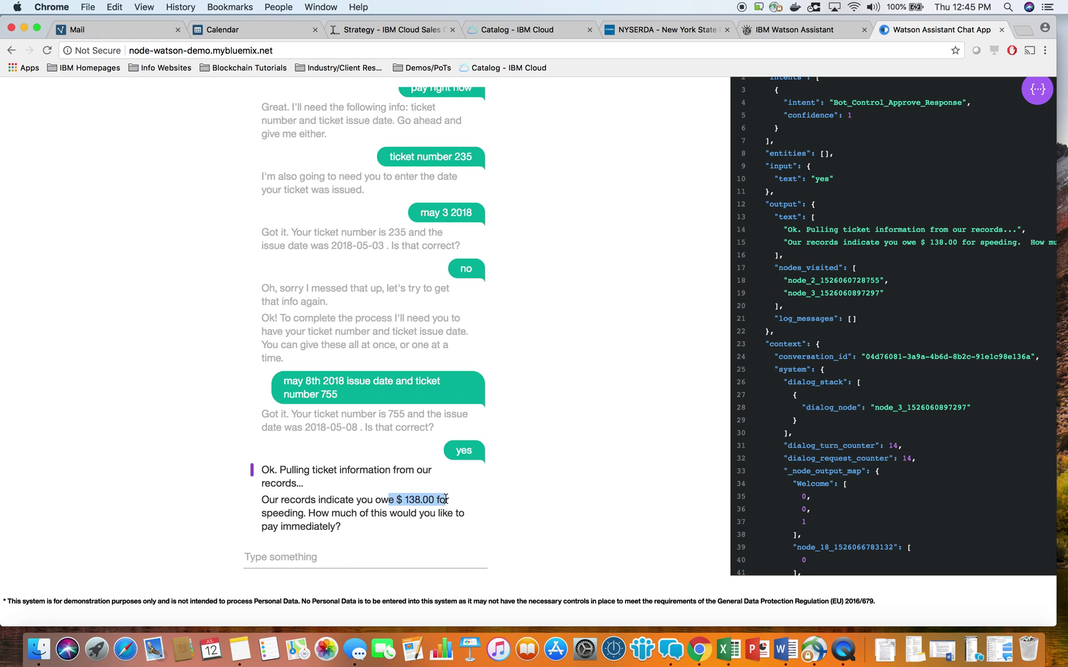
{"action": "left_click", "coordinate": [364, 565]}
{"action": "type", "text": "138"}
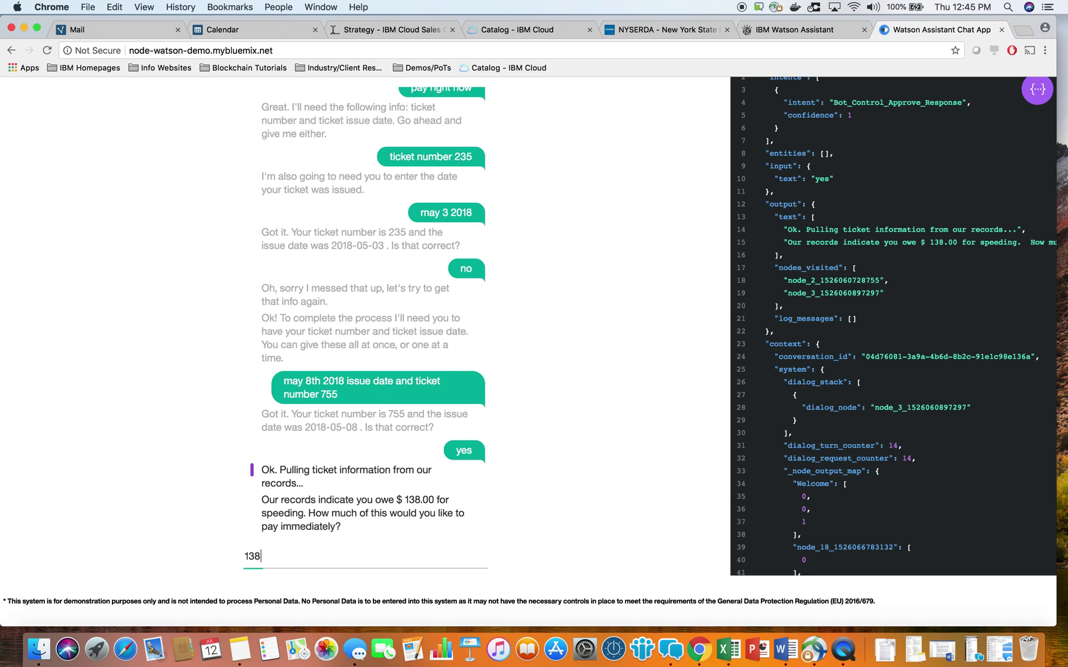
{"action": "key", "text": "Return"}
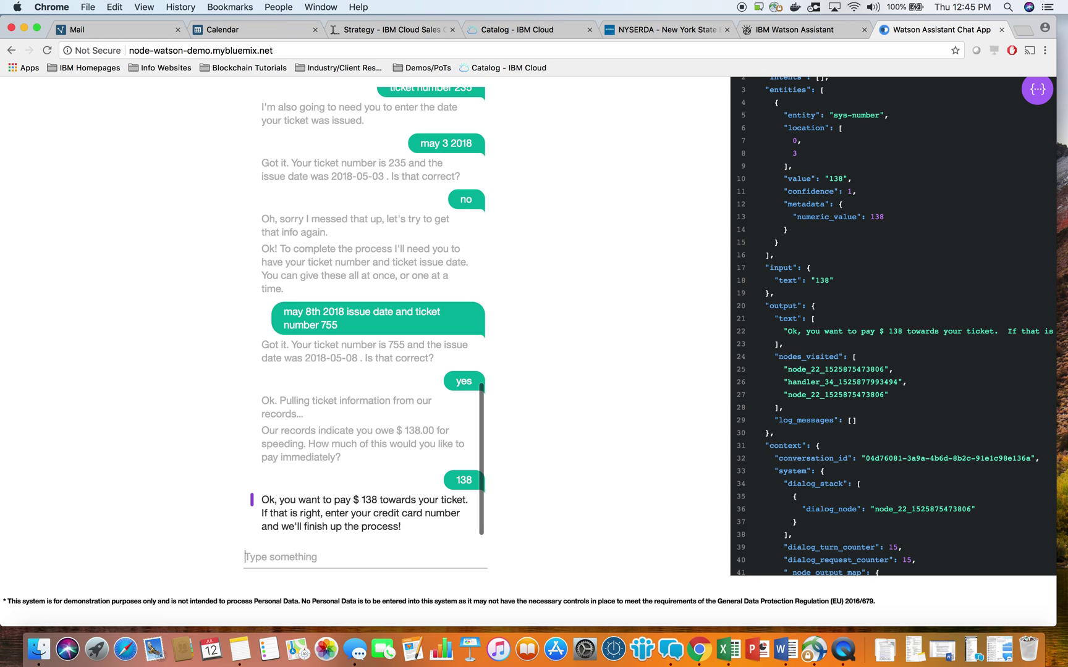
Send the credit card number when the bot asks, then reply 'yes' to confirm the payment.
{"action": "left_click_drag", "start_coordinate": [301, 513], "coordinate": [419, 513]}
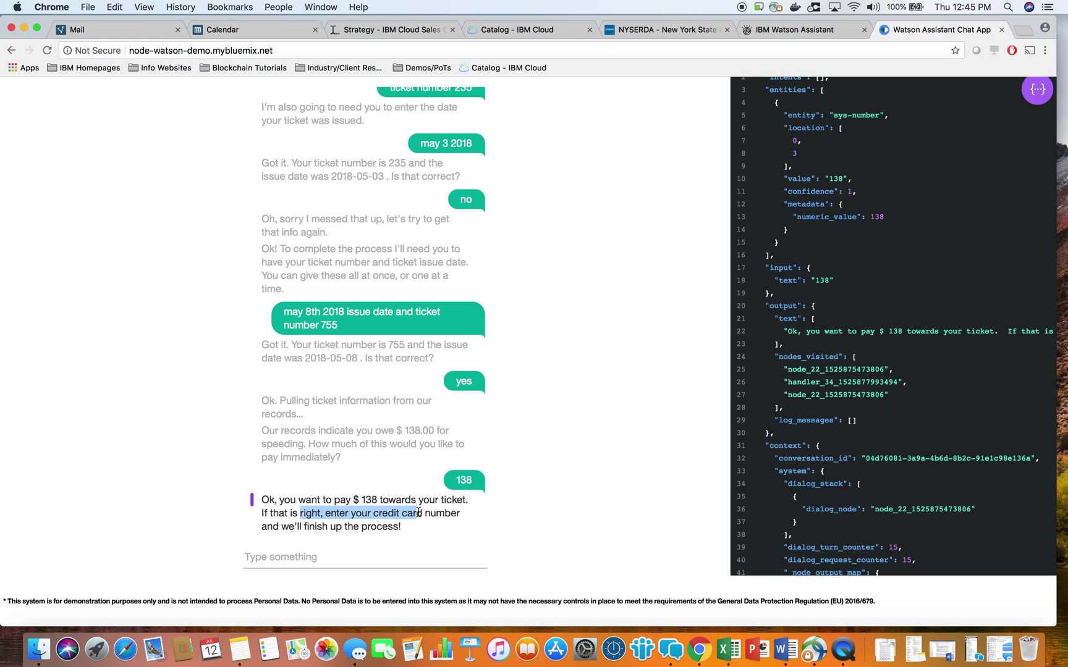
{"action": "left_click", "coordinate": [381, 555]}
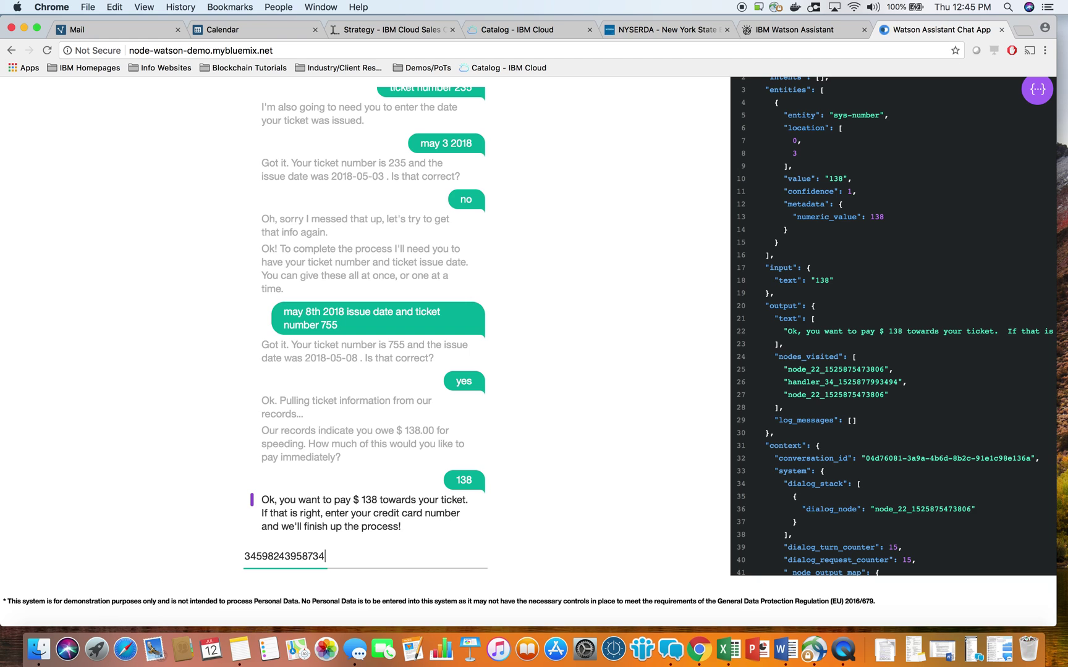
{"action": "key", "text": "Return"}
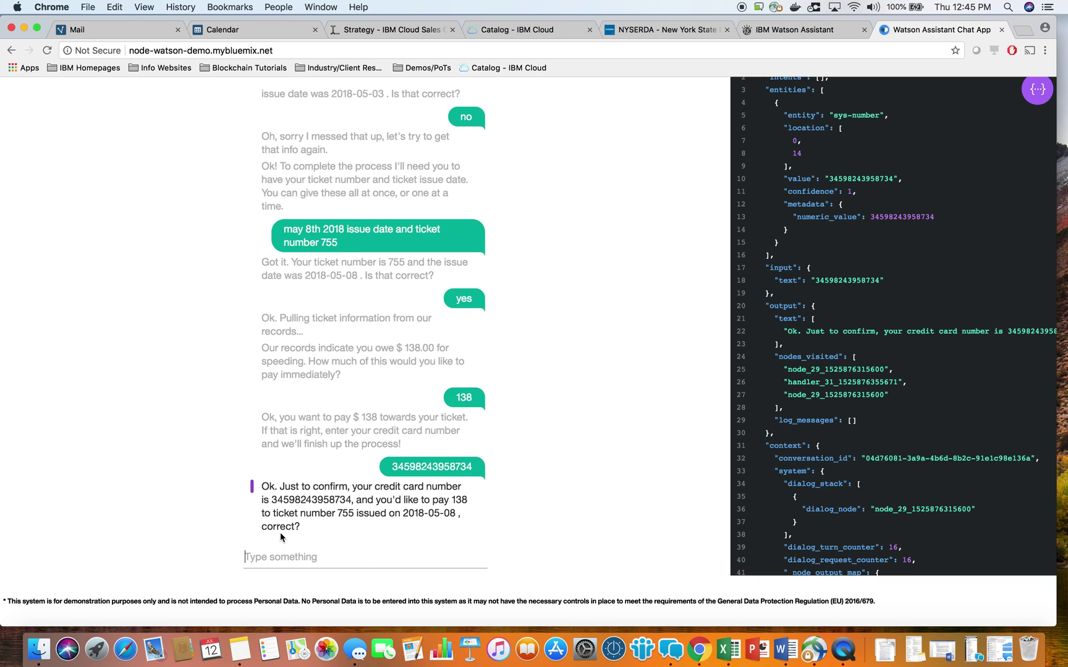
{"action": "type", "text": "yes"}
{"action": "key", "text": "Return"}
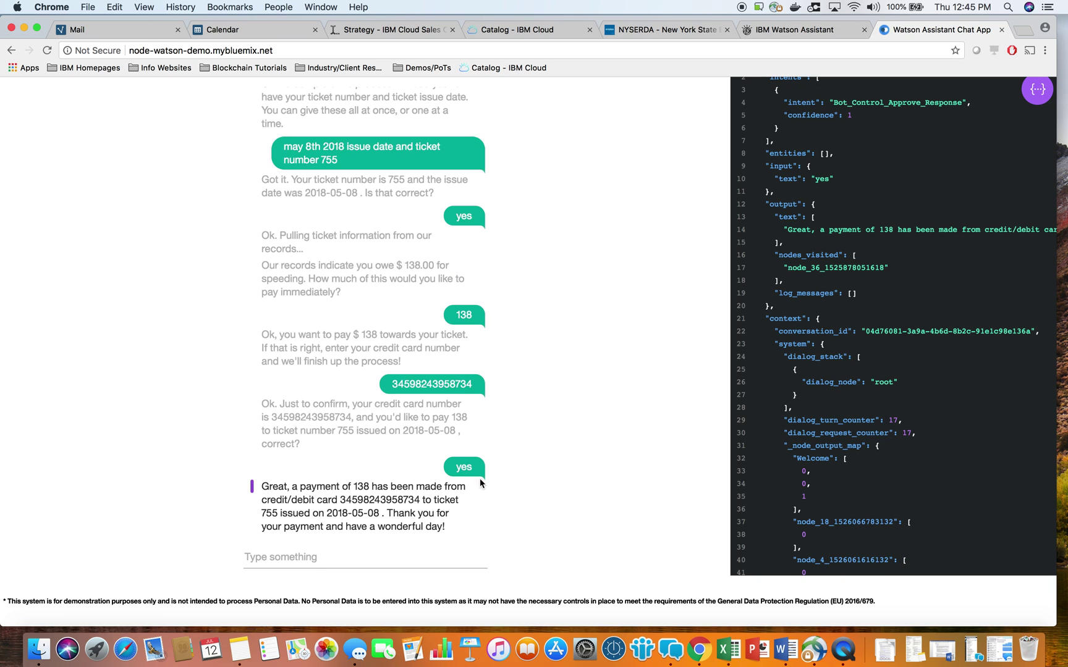